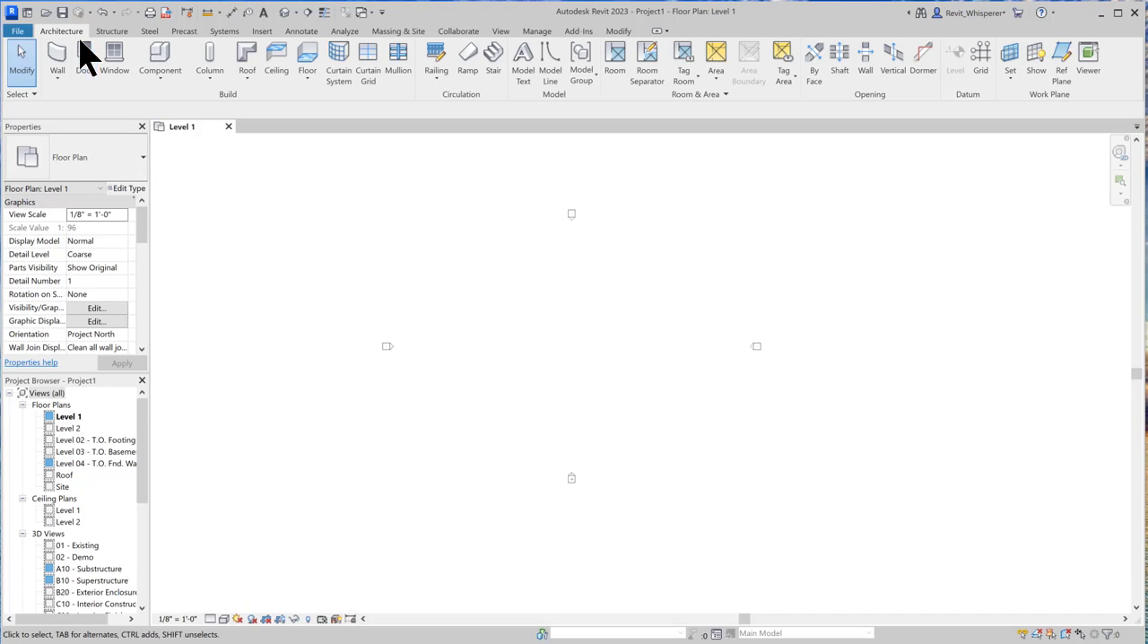
# Draw a straight horizontal Generic - 8" wall about 92' long between the elevation markers on Level 1
pyautogui.click(70, 72)
pyautogui.click(478, 352)
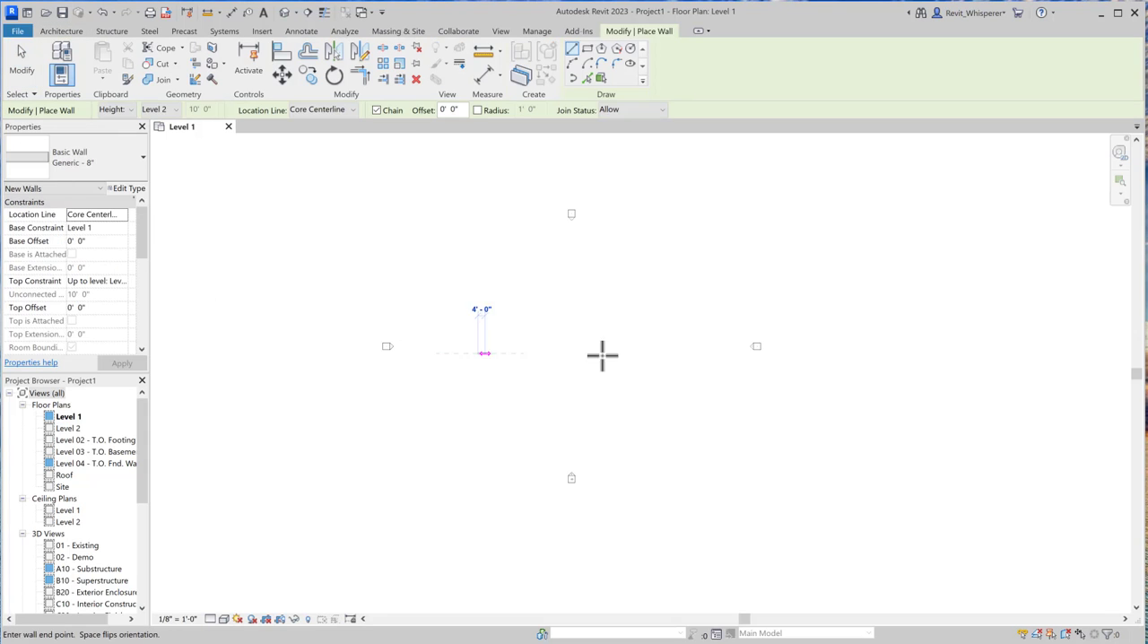
pyautogui.click(636, 352)
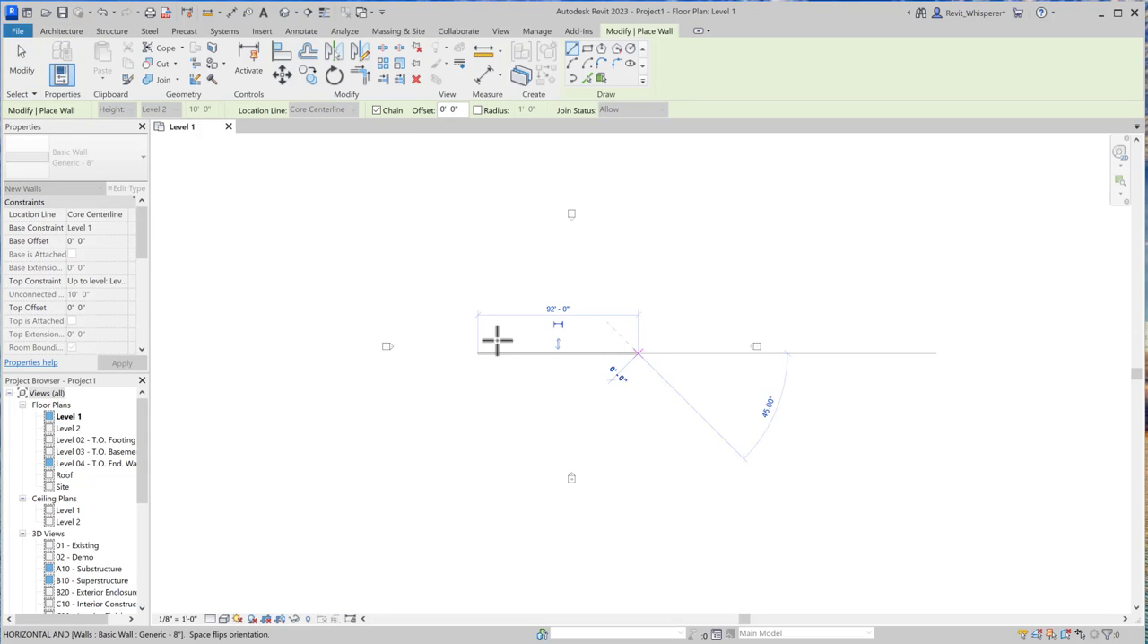
pyautogui.click(19, 72)
# Change the drawn wall's type to Exterior - Clapboard on Wood Stud
pyautogui.click(511, 352)
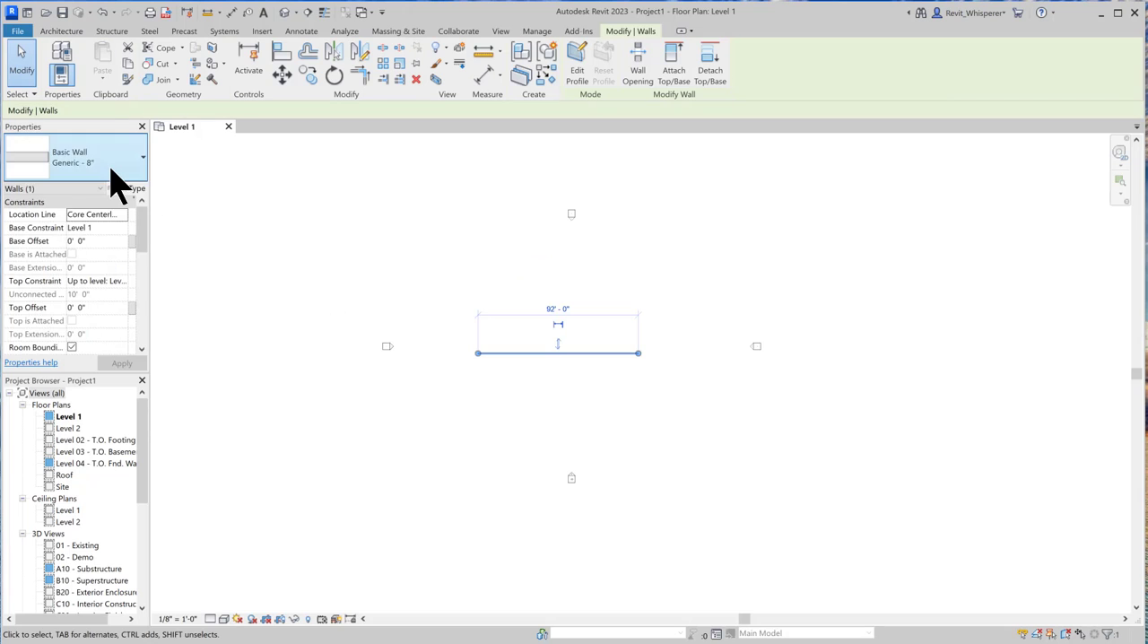
pyautogui.click(111, 171)
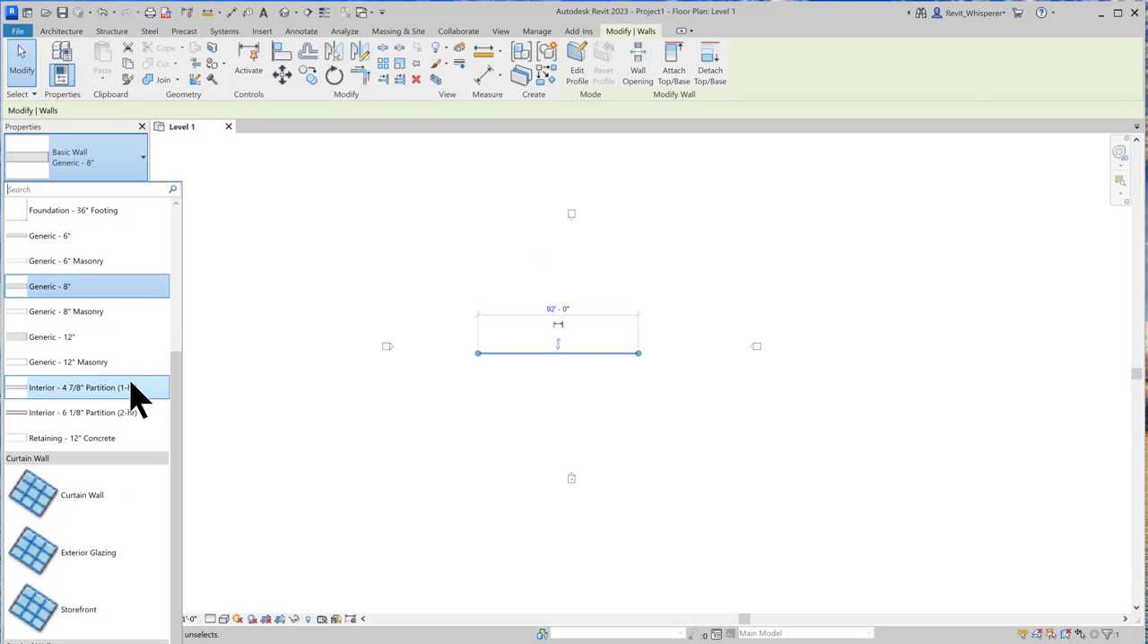
pyautogui.scroll(3, 133, 386)
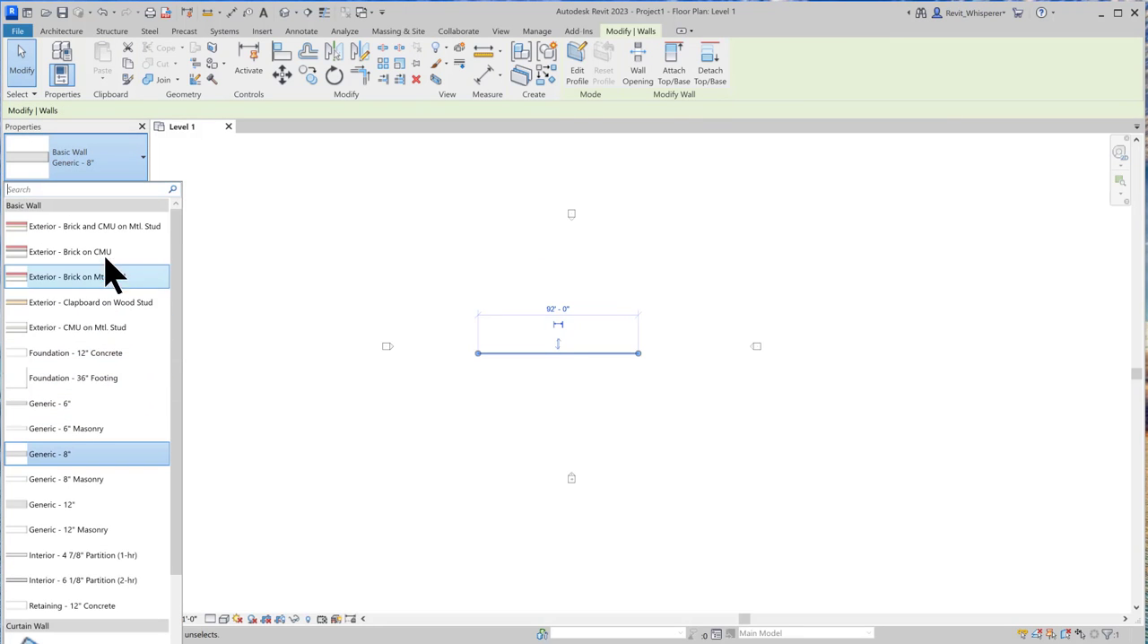
pyautogui.click(107, 305)
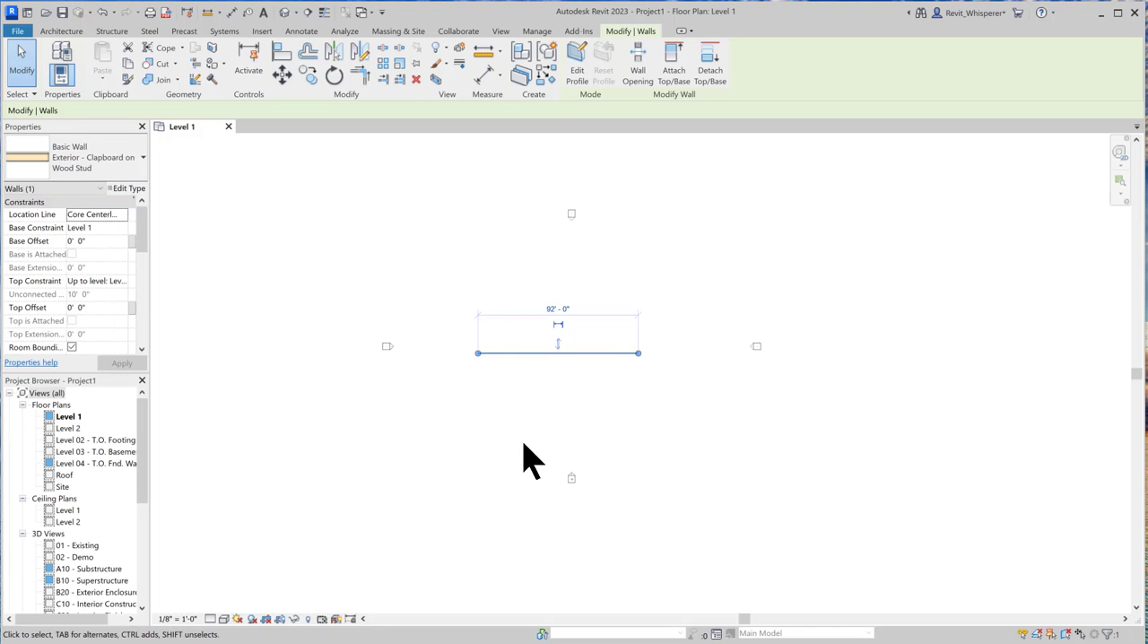
# Duplicate the wall's type and name the copy Exterior - Stone on Wood Stud
pyautogui.click(133, 190)
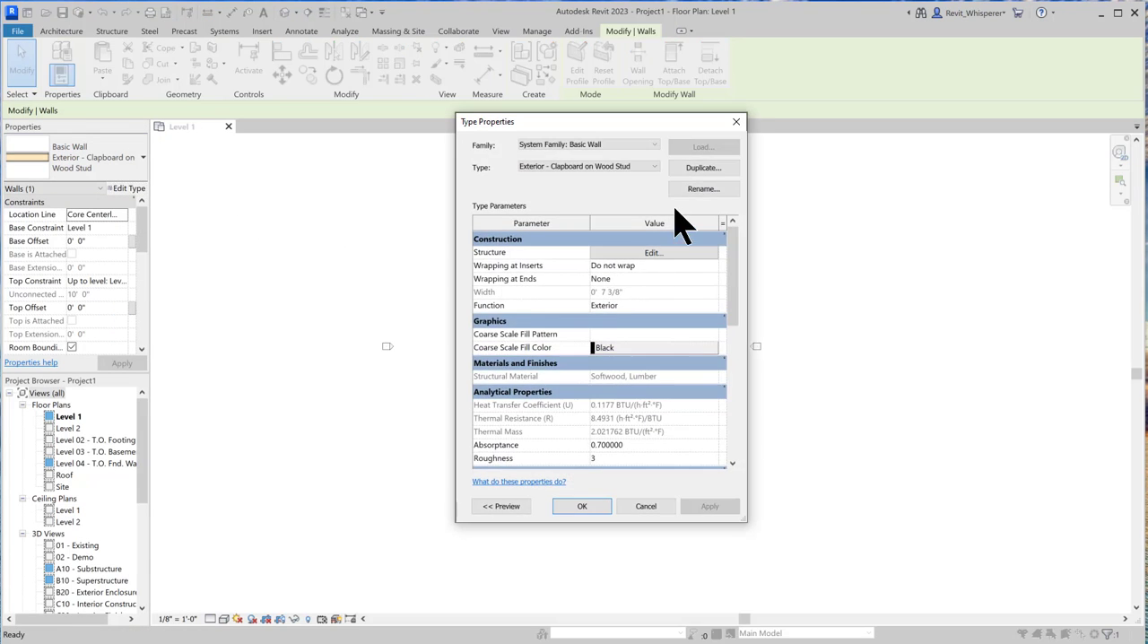
pyautogui.click(703, 170)
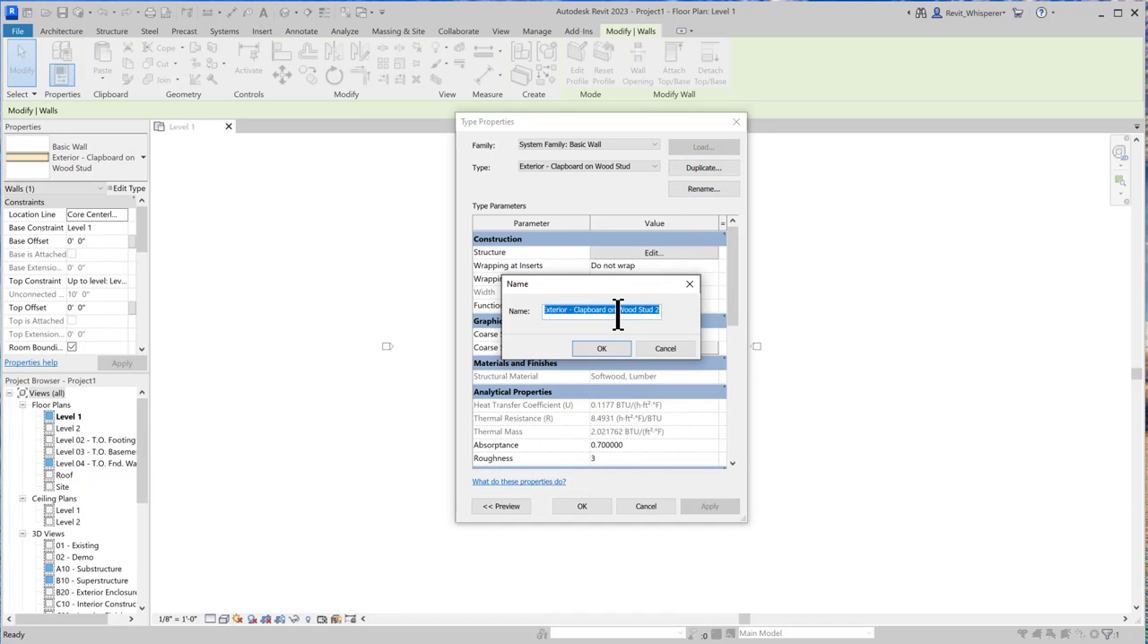
pyautogui.moveTo(606, 309); pyautogui.dragTo(572, 309)
pyautogui.write('Stone')
pyautogui.click(603, 349)
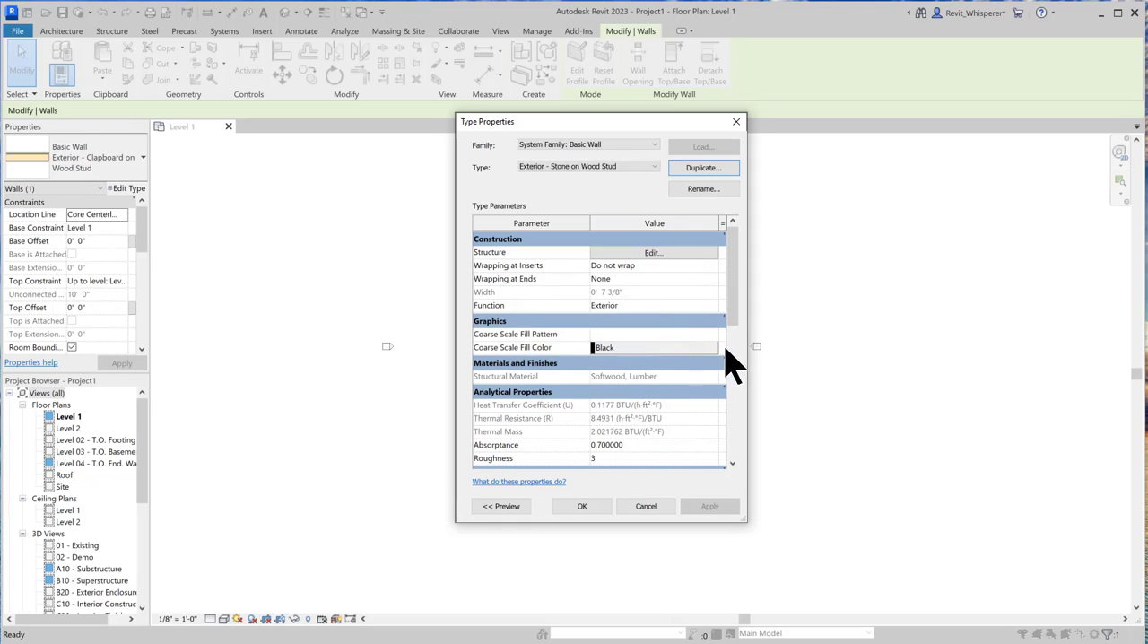
# Open the new wall type's structure and the material selection for its exterior Finish 1 [4] layer
pyautogui.click(652, 253)
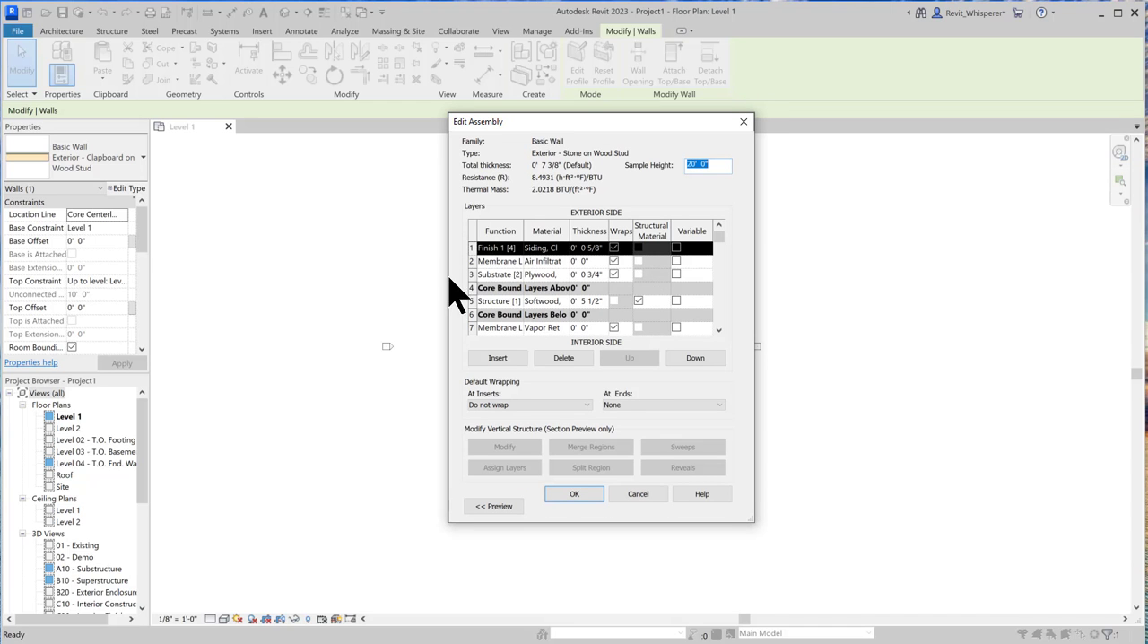
pyautogui.moveTo(449, 278); pyautogui.dragTo(236, 288)
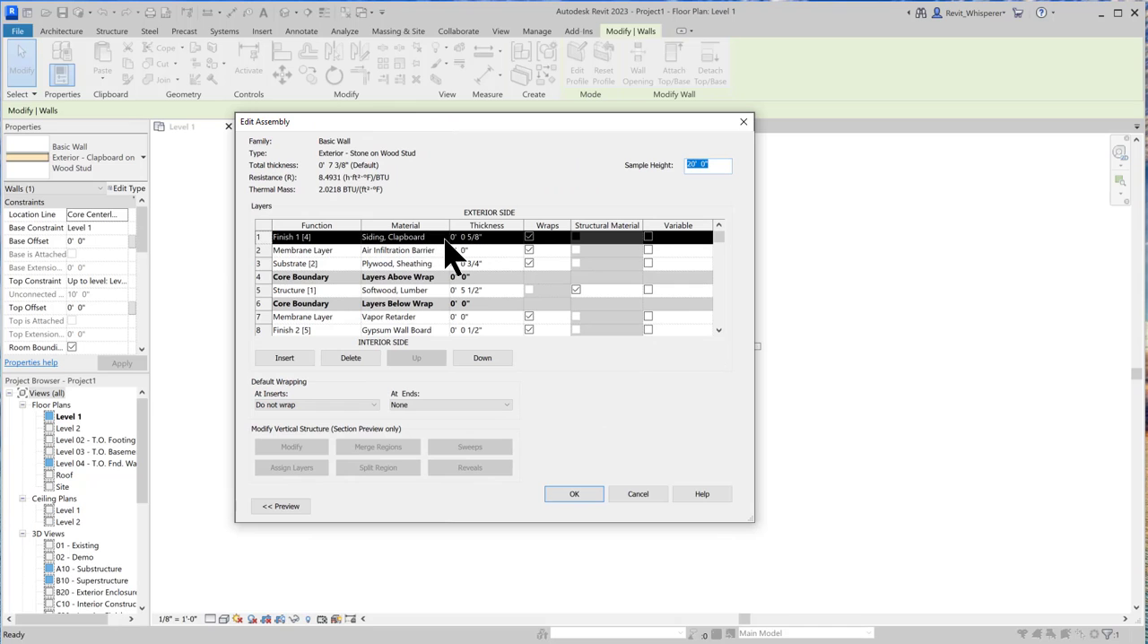
pyautogui.click(445, 238)
pyautogui.click(445, 238)
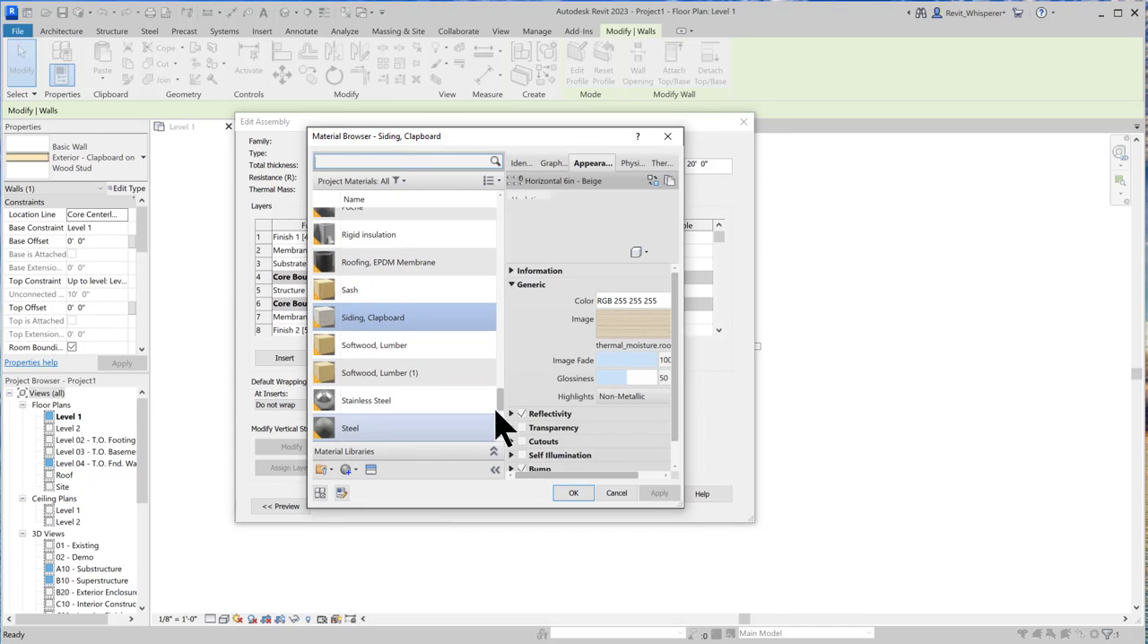
# Create a new material and name it Stone
pyautogui.moveTo(505, 413)
pyautogui.mouseDown()
pyautogui.moveTo(508, 435)
pyautogui.moveTo(502, 412)
pyautogui.mouseUp()
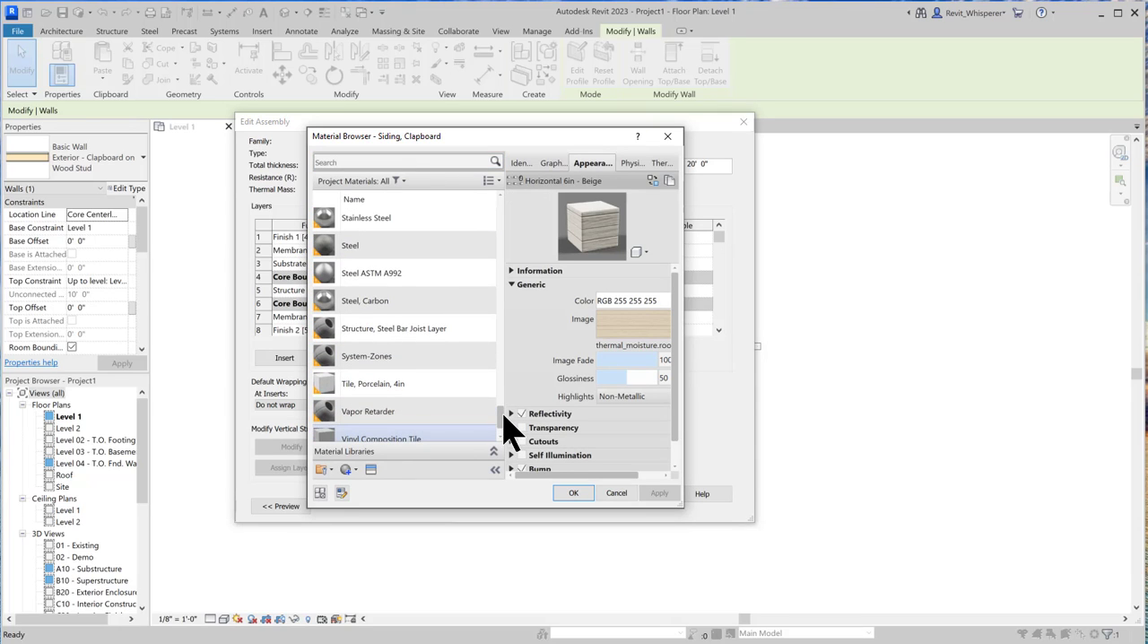
pyautogui.moveTo(504, 415); pyautogui.dragTo(504, 417)
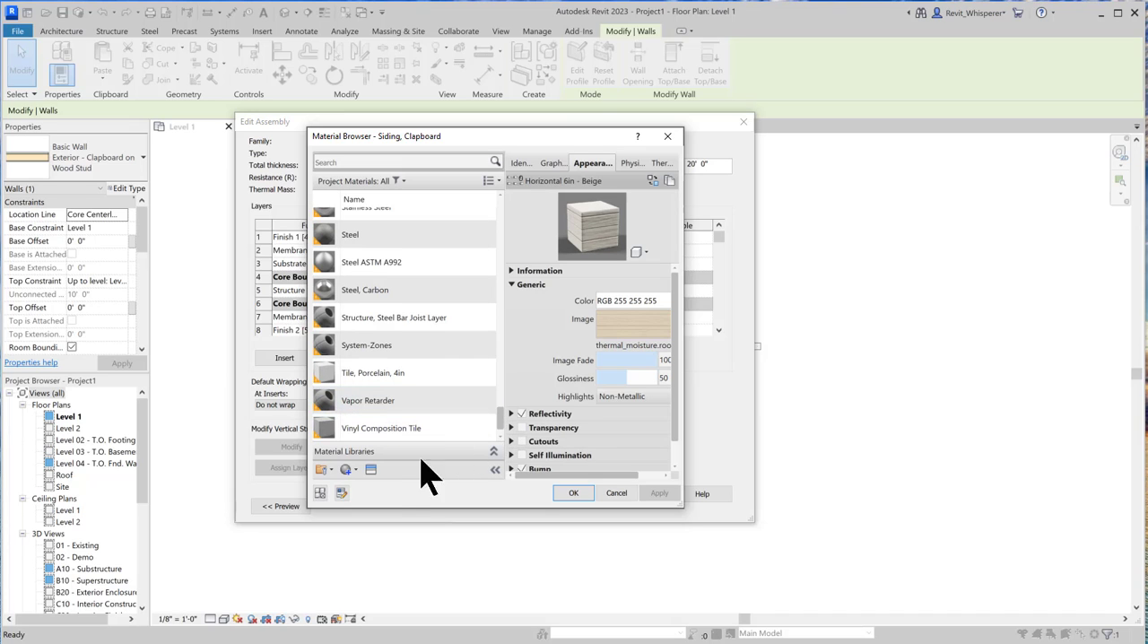
pyautogui.click(355, 470)
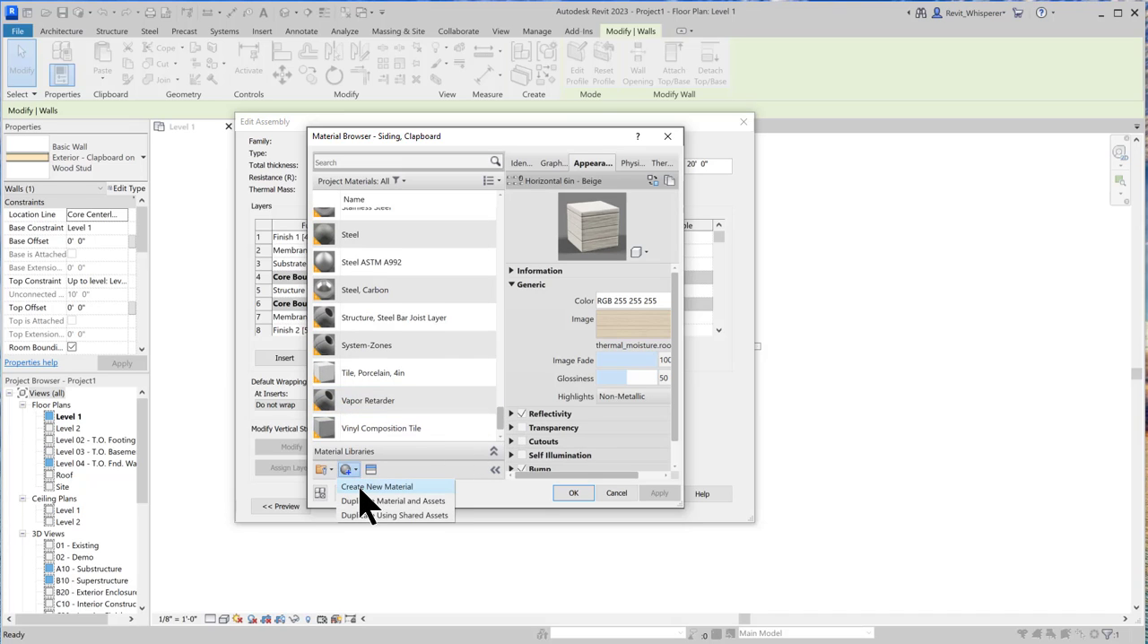
pyautogui.click(368, 486)
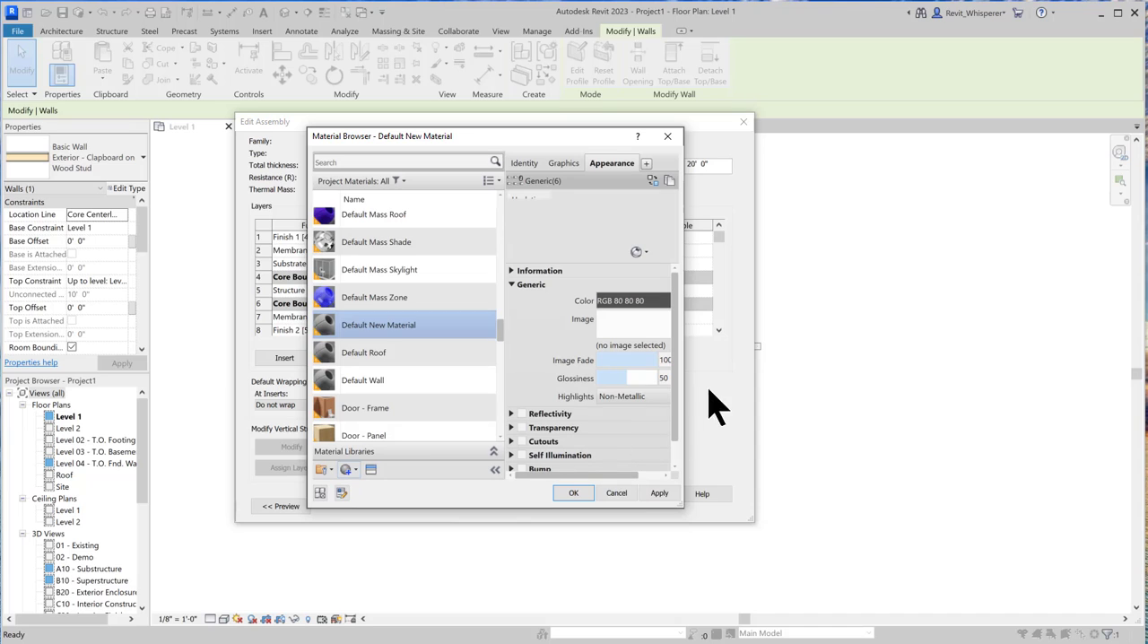
pyautogui.moveTo(687, 359); pyautogui.dragTo(725, 360)
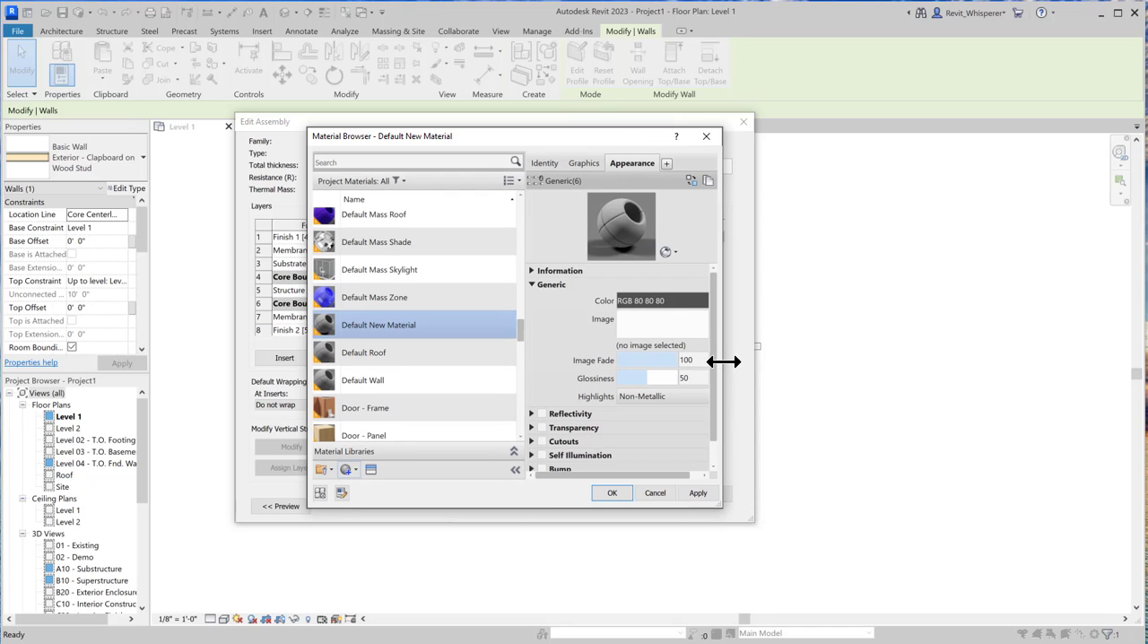
pyautogui.click(545, 163)
pyautogui.moveTo(626, 182); pyautogui.dragTo(704, 182)
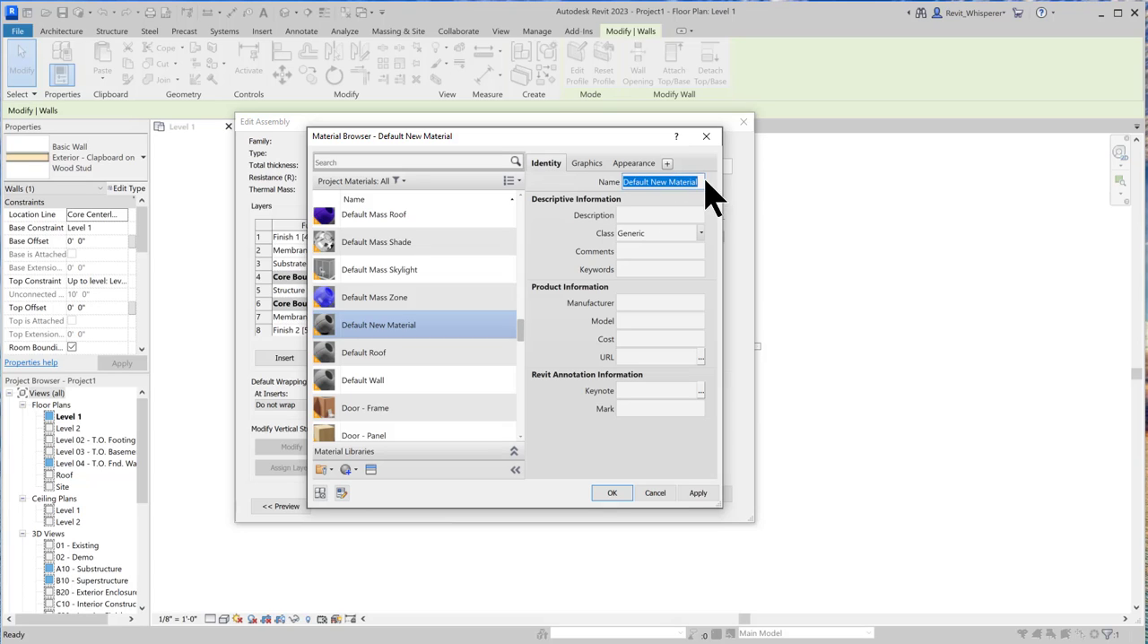
pyautogui.write('Stone')
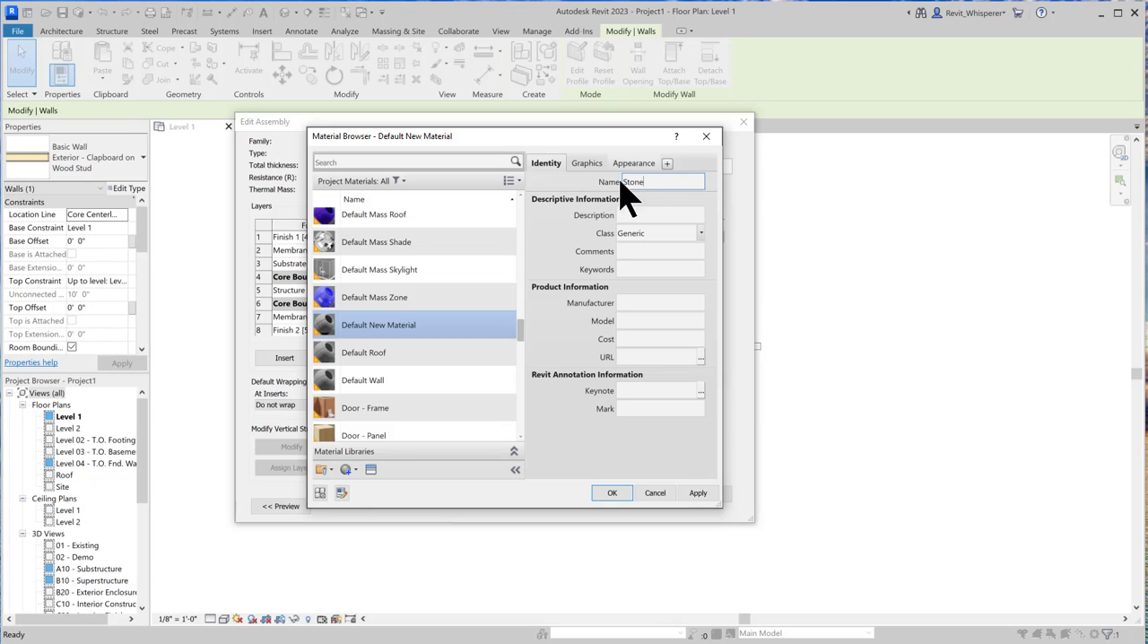
# Open the asset replacement for the Stone material's appearance and expand the Appearance Library
pyautogui.click(588, 163)
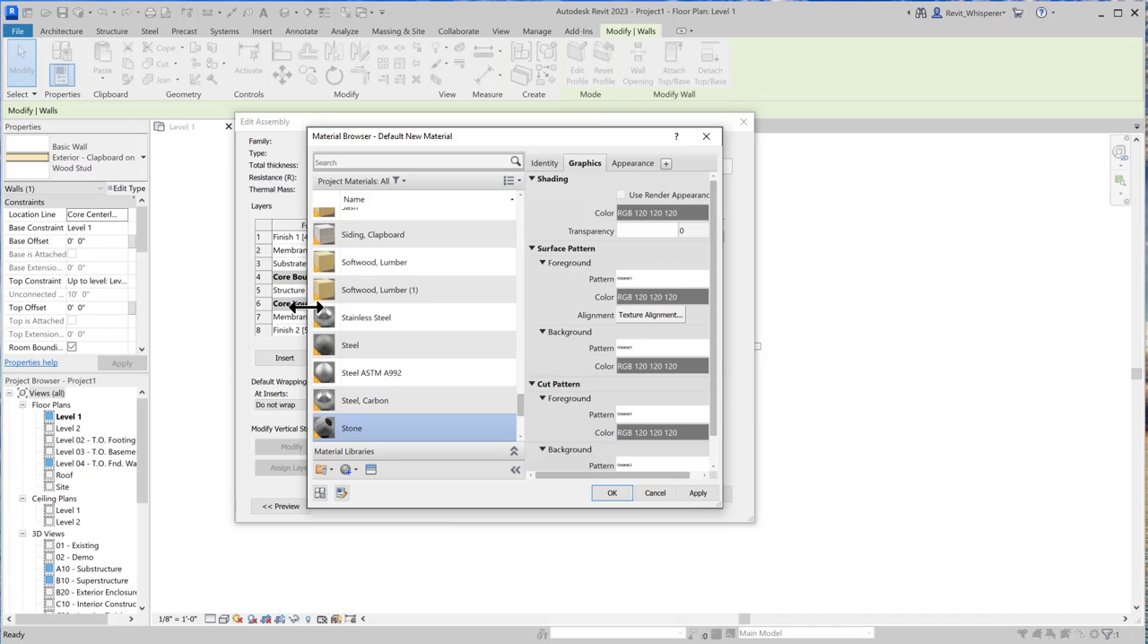
pyautogui.moveTo(297, 307); pyautogui.dragTo(267, 308)
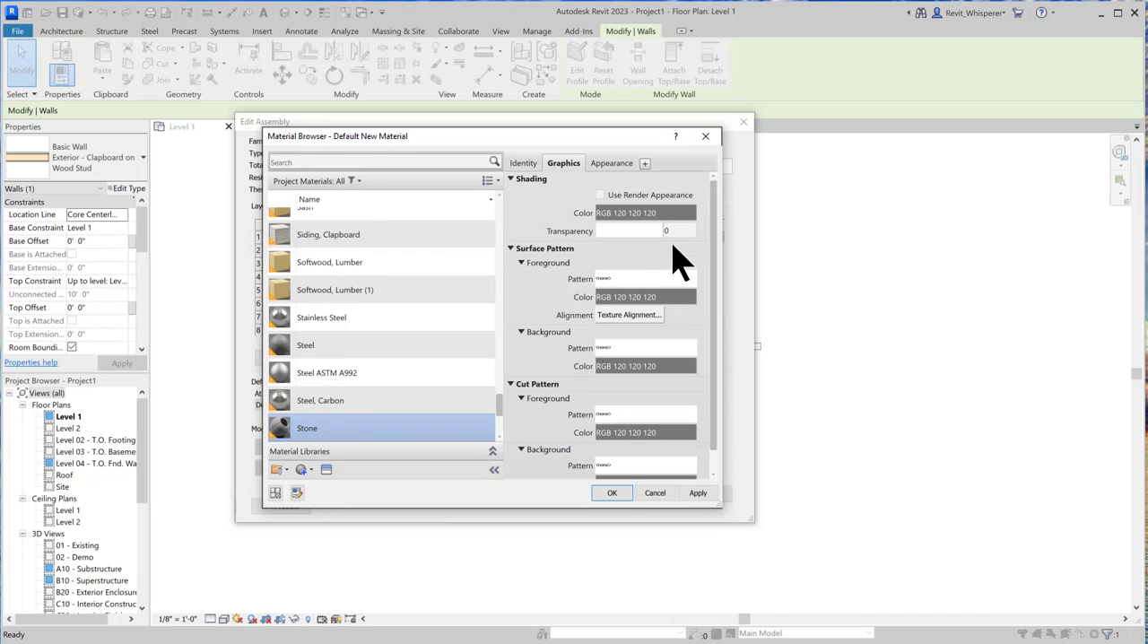
pyautogui.click(608, 170)
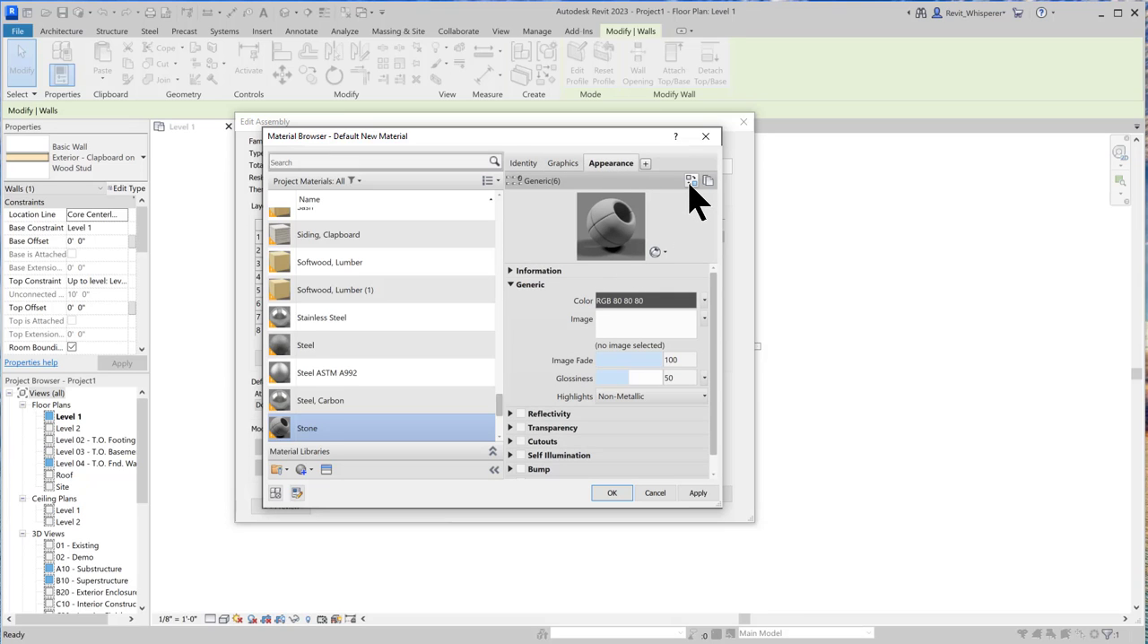
pyautogui.click(692, 181)
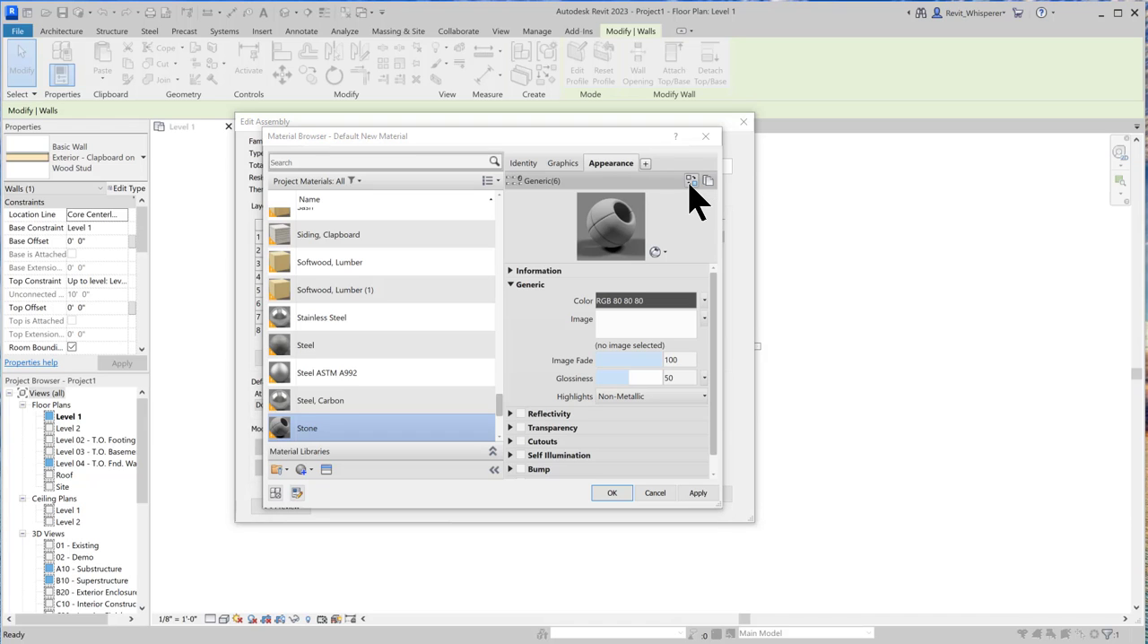
pyautogui.moveTo(902, 153); pyautogui.dragTo(786, 150)
pyautogui.click(687, 224)
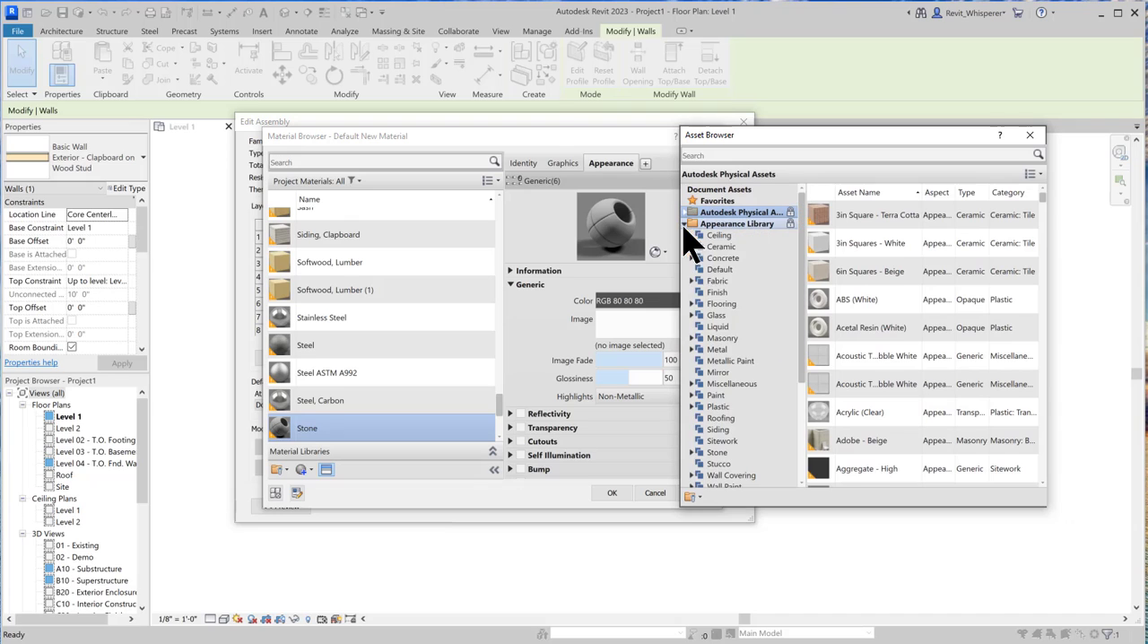
# Replace the Stone material's appearance with the Small Rectanguler Stones - Gray asset from the library's Stone category
pyautogui.click(735, 456)
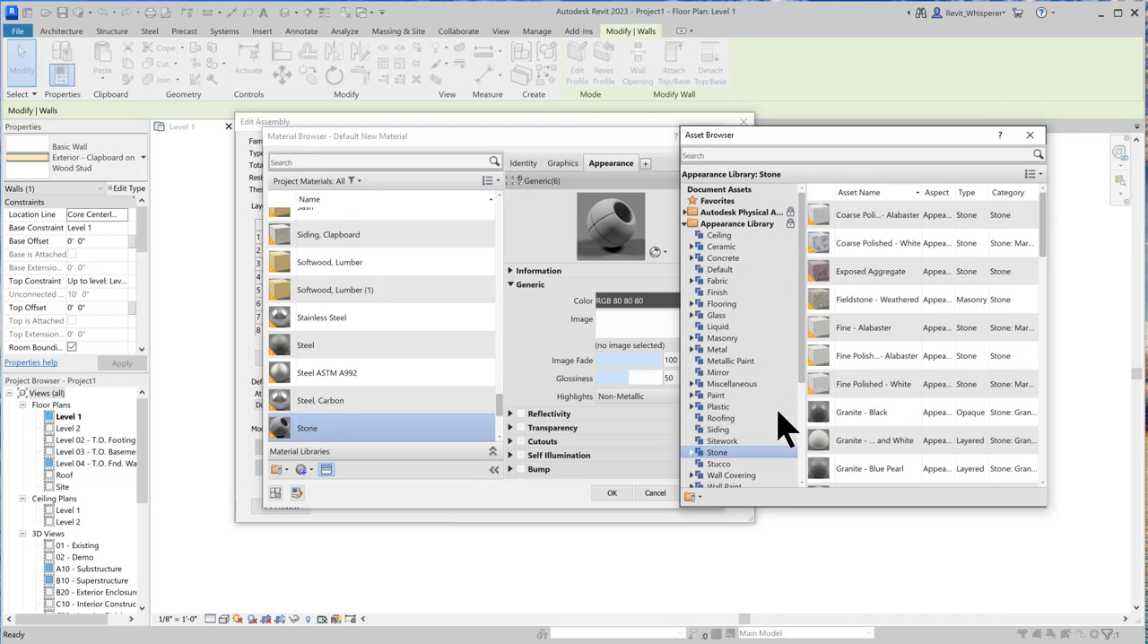
pyautogui.click(727, 430)
pyautogui.scroll(-10, 821, 352)
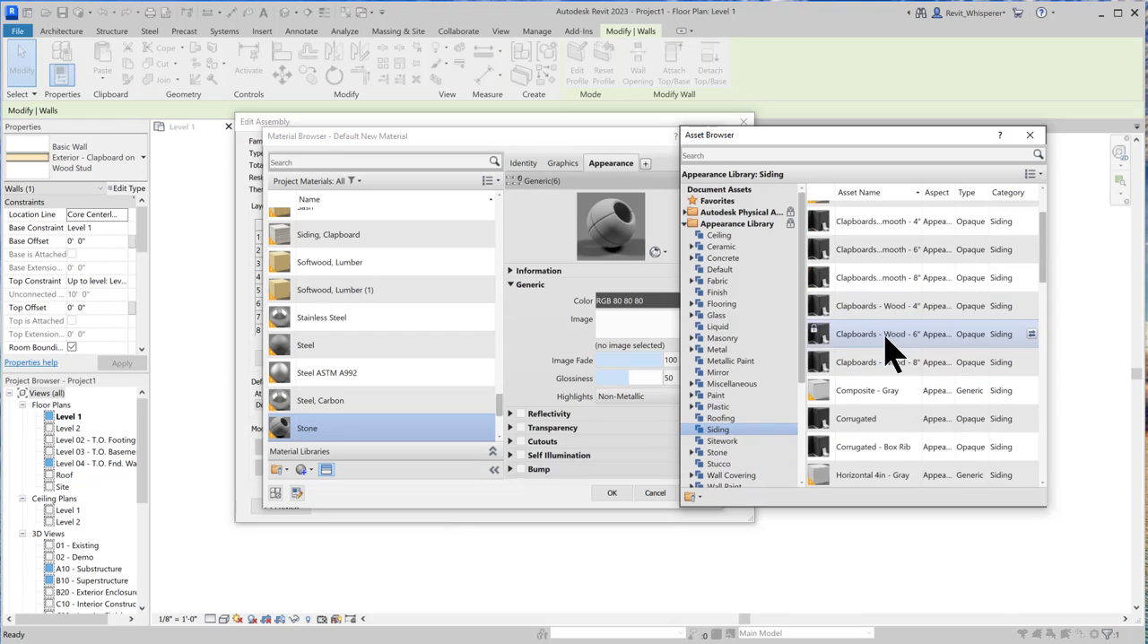
pyautogui.scroll(-2, 891, 357)
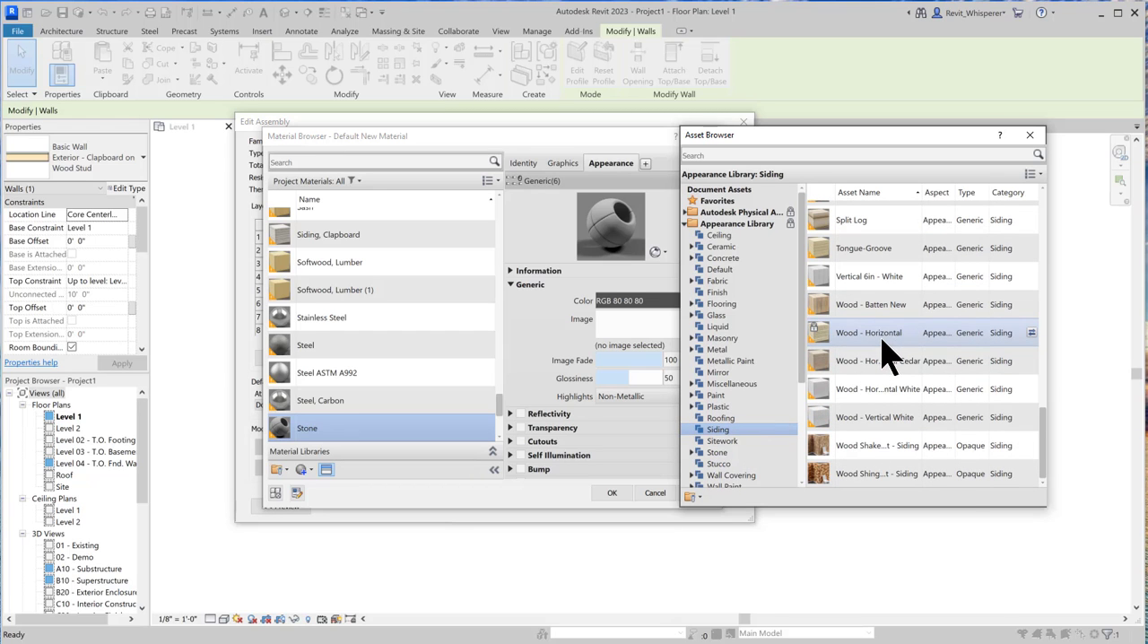
pyautogui.click(719, 452)
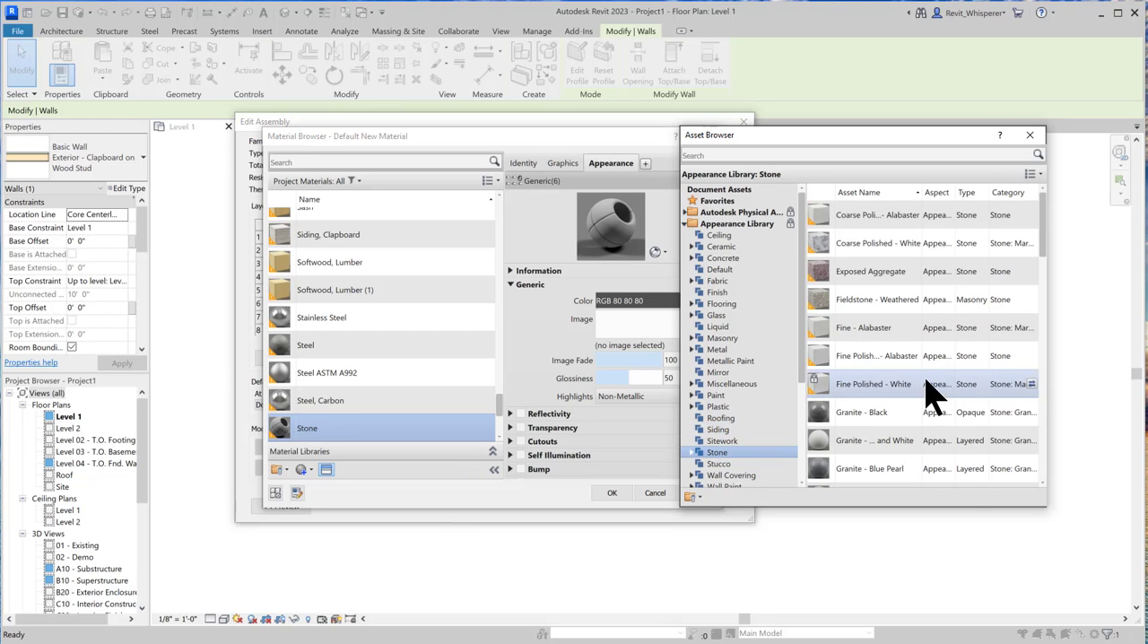
pyautogui.scroll(-10, 928, 386)
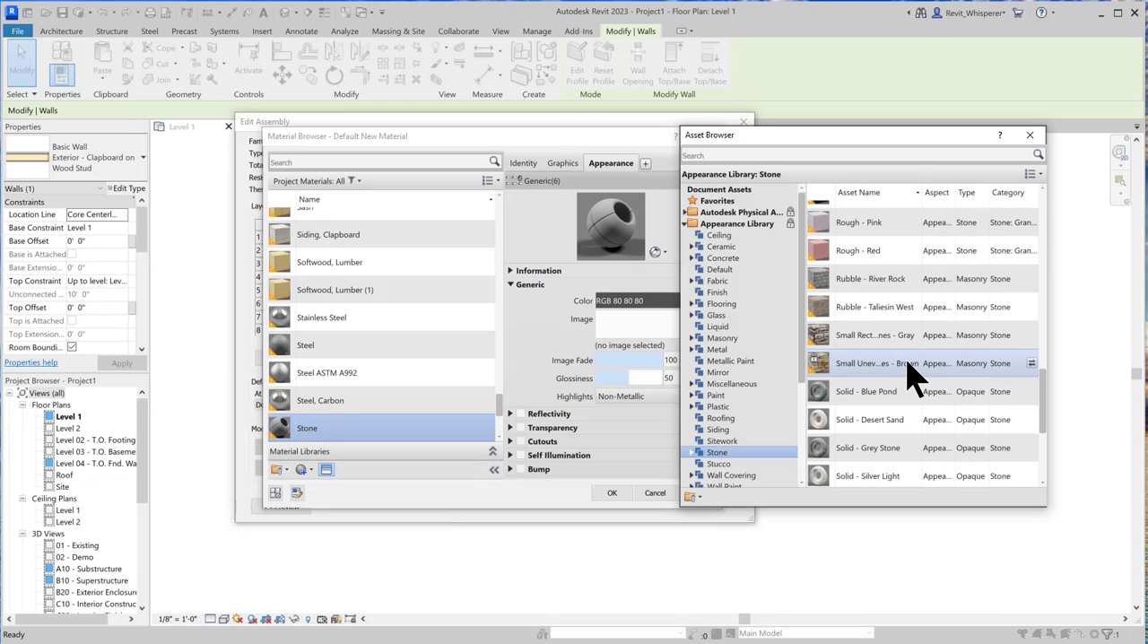
pyautogui.doubleClick(859, 339)
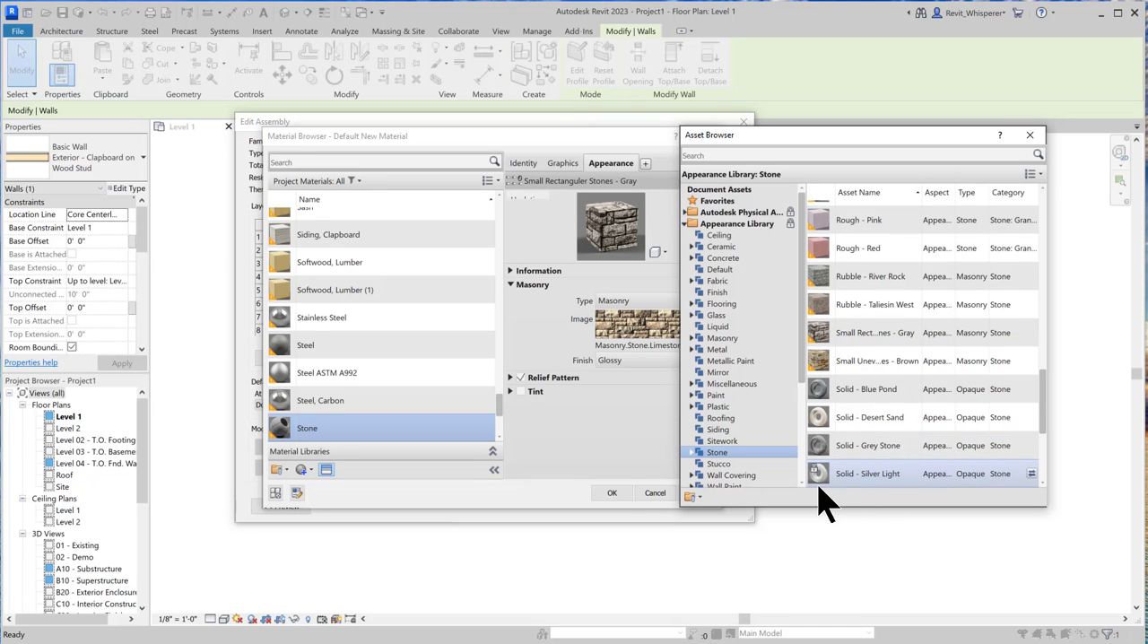
pyautogui.click(1030, 134)
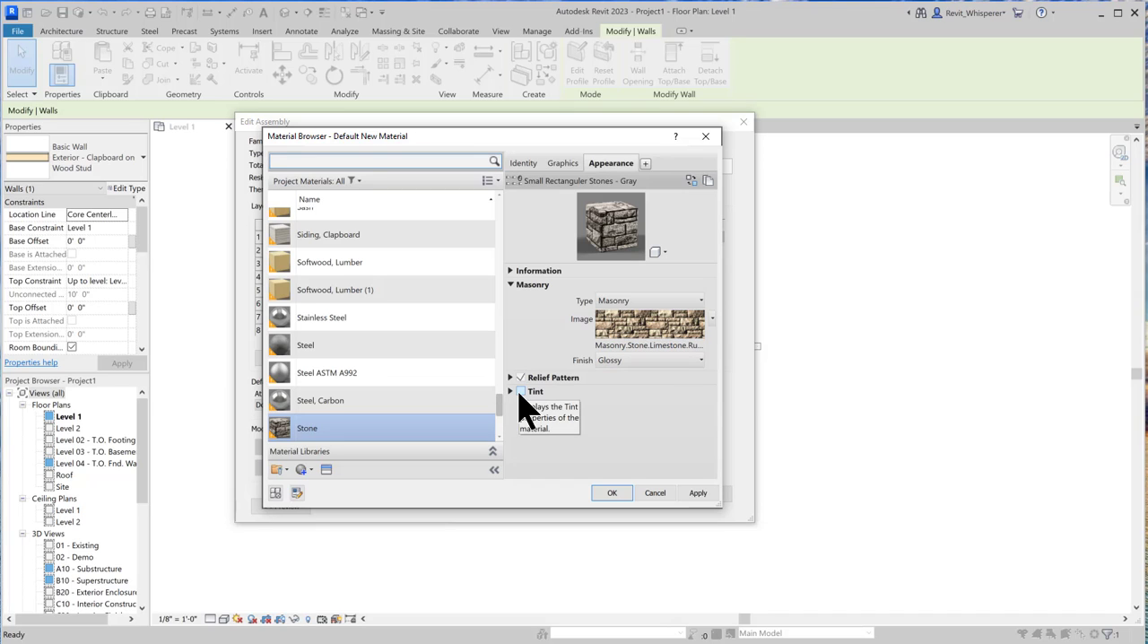
# Open the fill pattern selection for the Stone material's foreground surface pattern and switch it to Model patterns
pyautogui.click(511, 271)
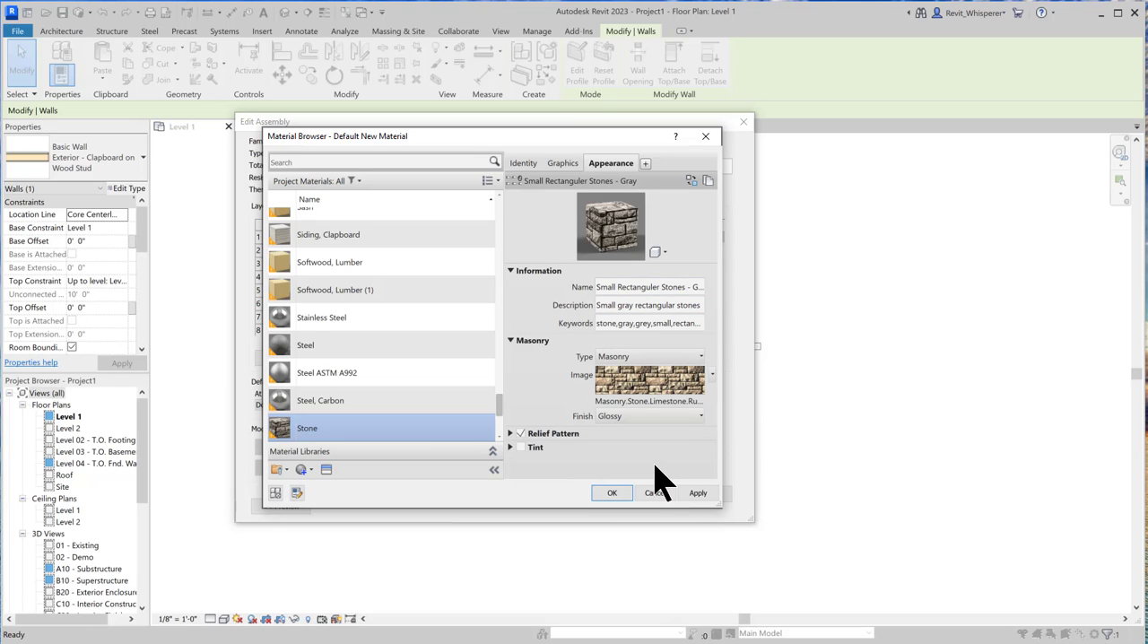
pyautogui.click(562, 165)
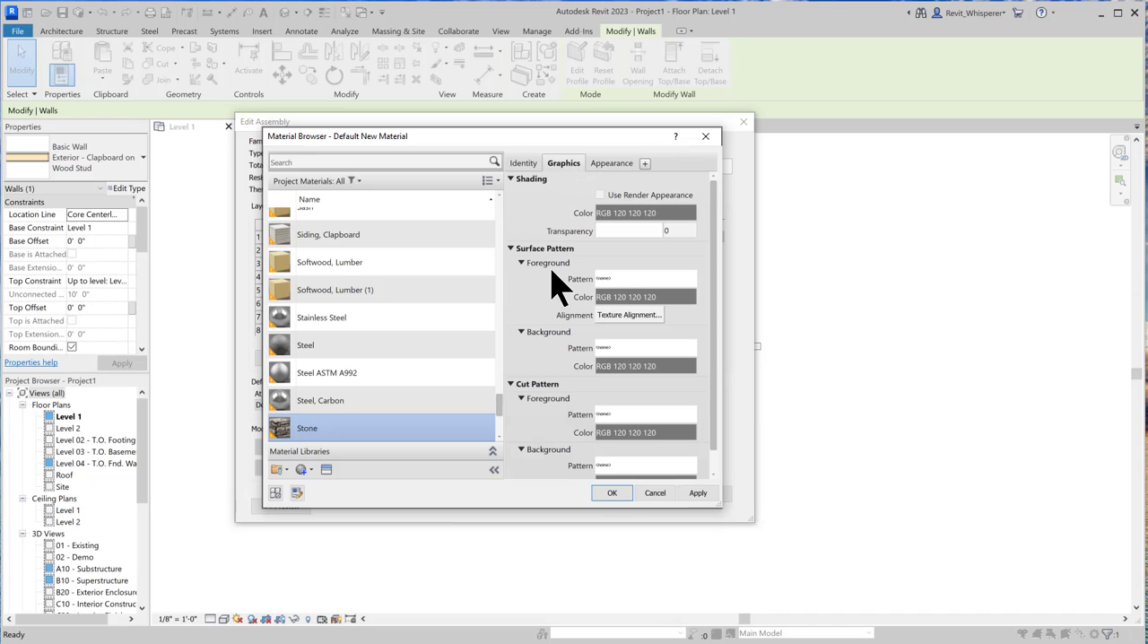
pyautogui.click(628, 279)
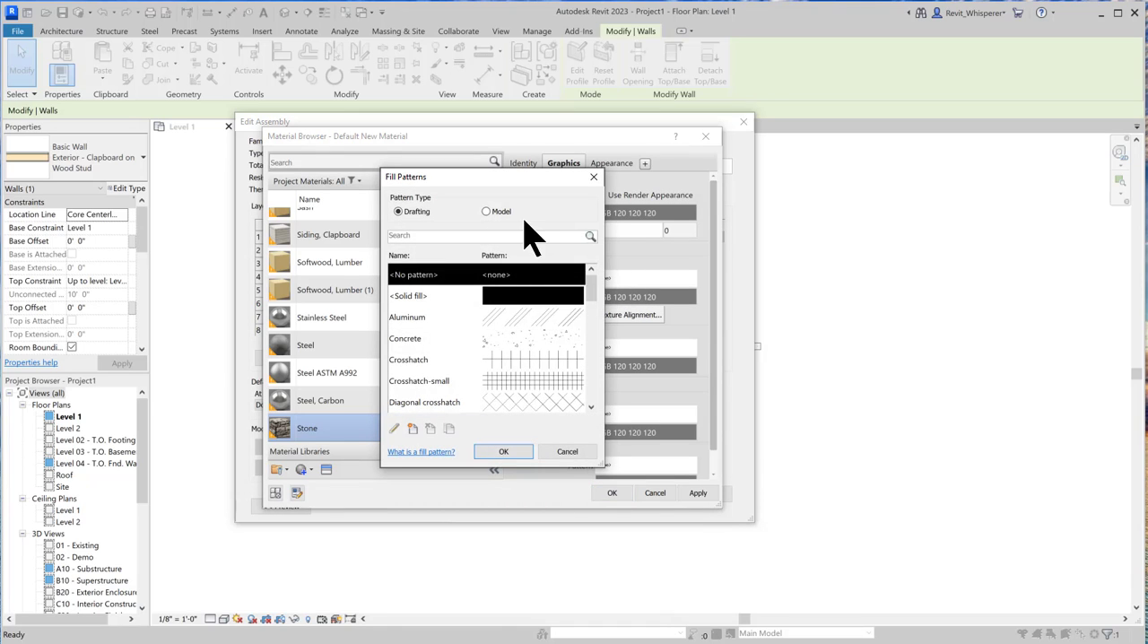
pyautogui.click(487, 213)
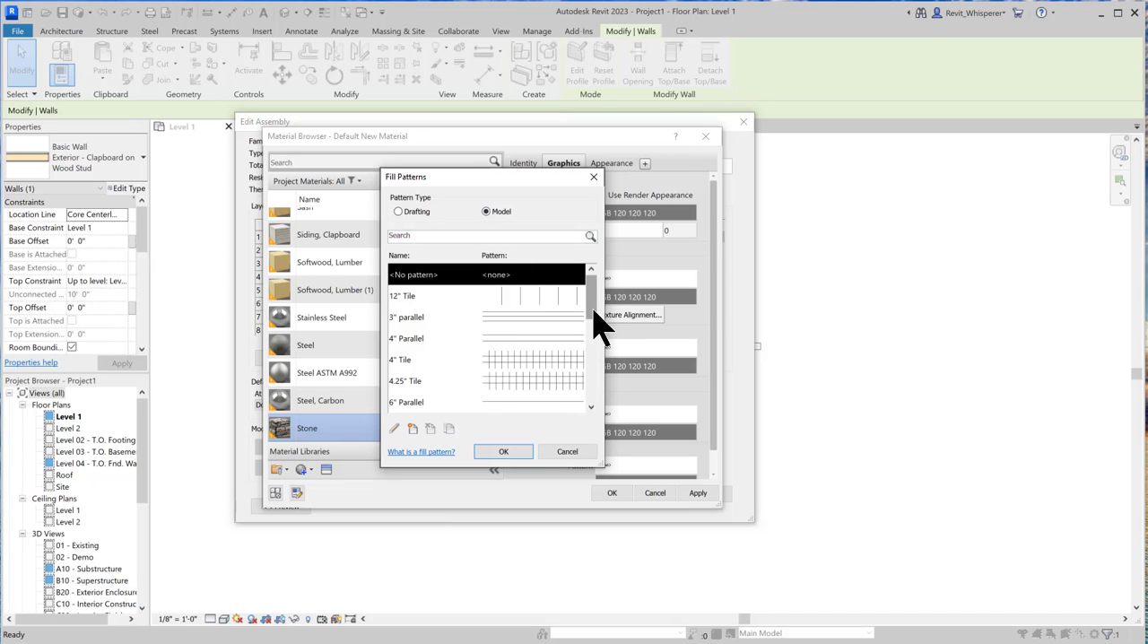
pyautogui.moveTo(592, 311); pyautogui.dragTo(592, 323)
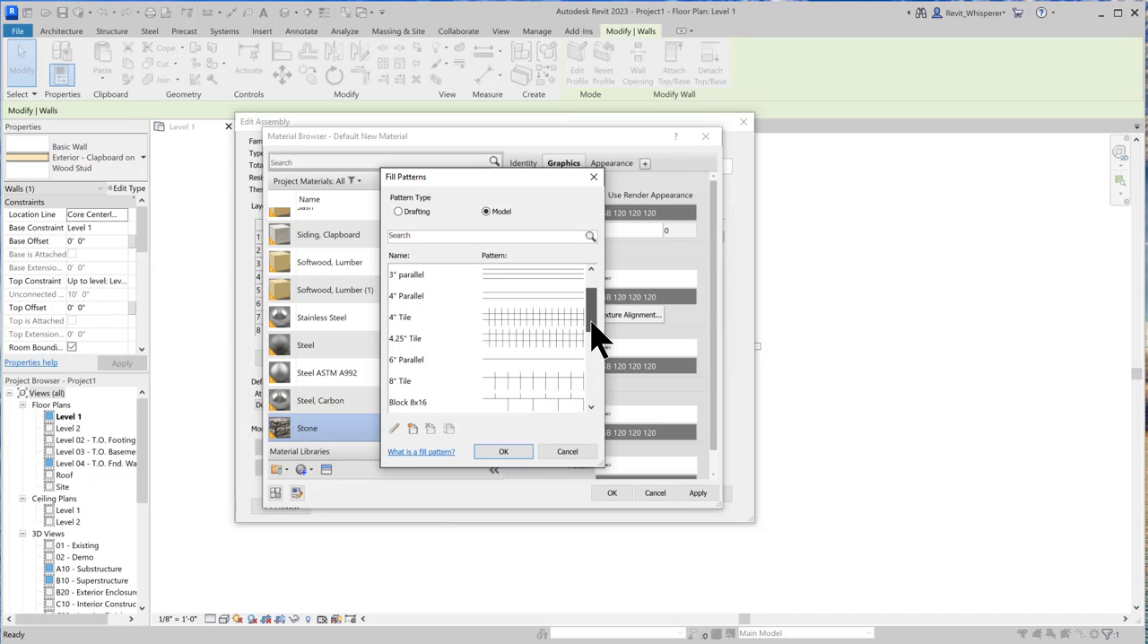
# Start a new custom model surface pattern and import ledgestone-mdl.pat from the ES_hatch_patterns folder
pyautogui.click(413, 430)
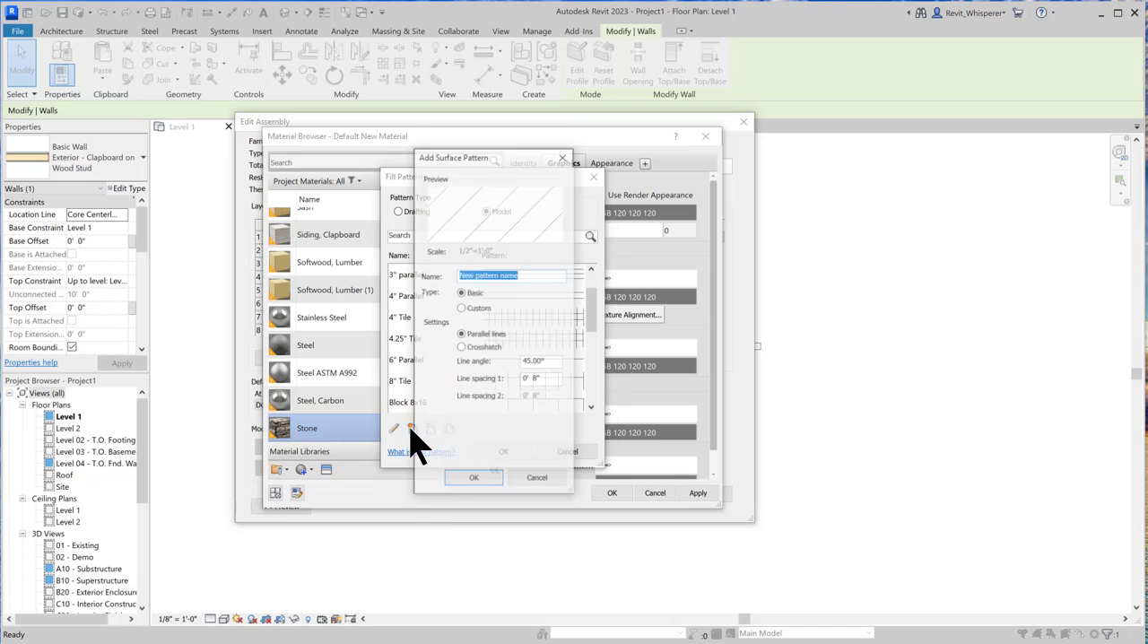
pyautogui.click(460, 305)
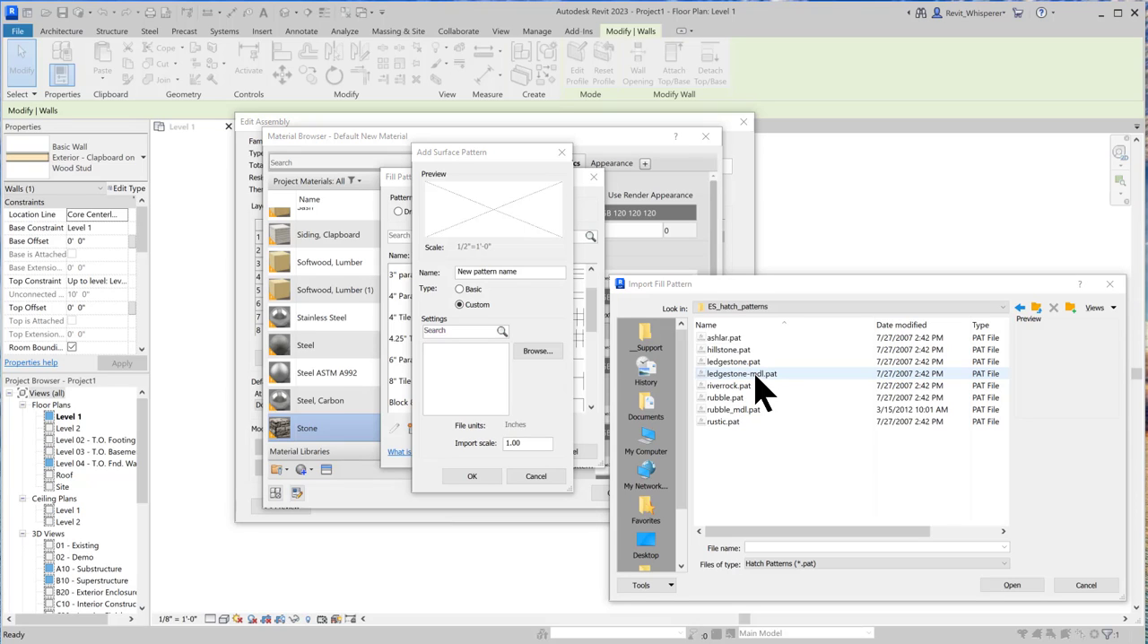
pyautogui.click(753, 375)
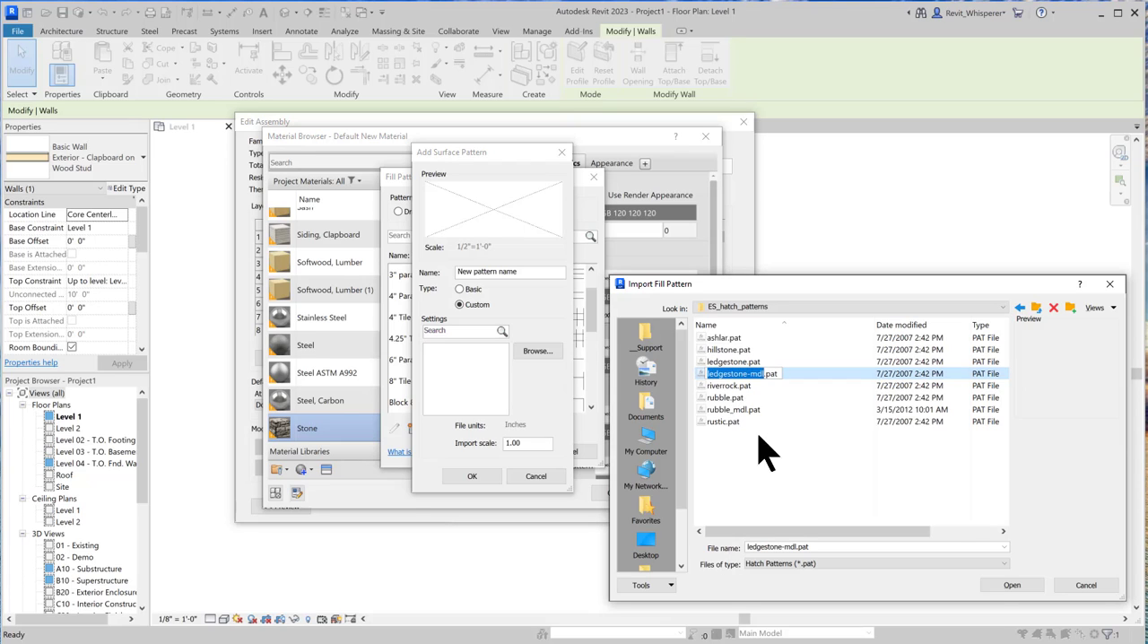
pyautogui.click(999, 582)
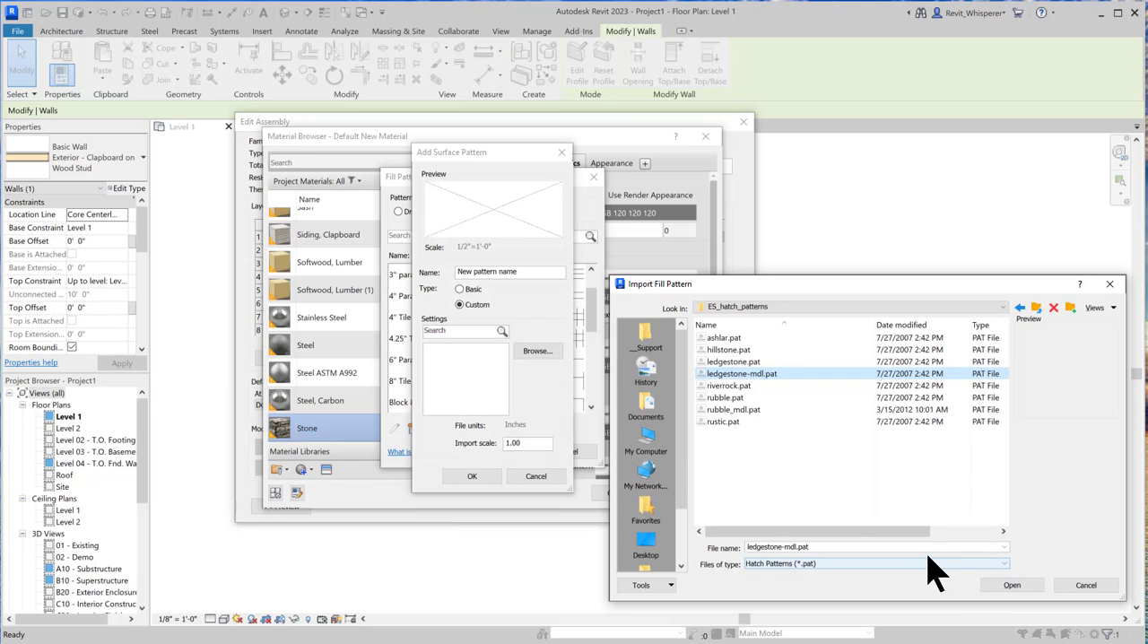
pyautogui.click(1004, 585)
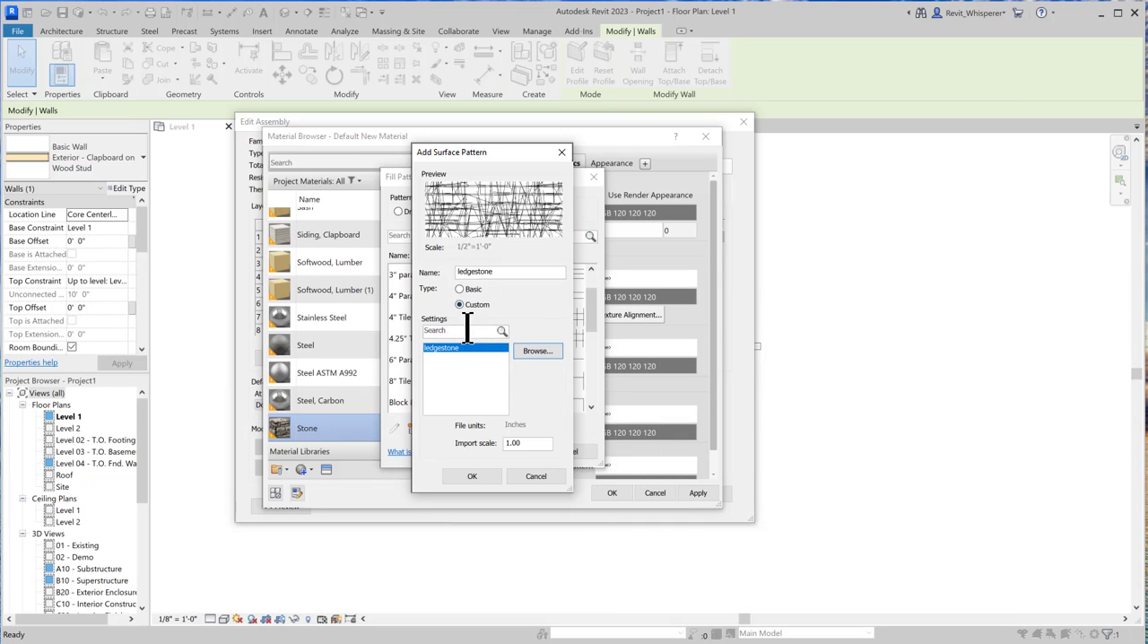
# Set the ledgestone pattern's import scale to 12 and assign the pattern to the Stone material's surface foreground
pyautogui.moveTo(528, 446); pyautogui.dragTo(506, 444)
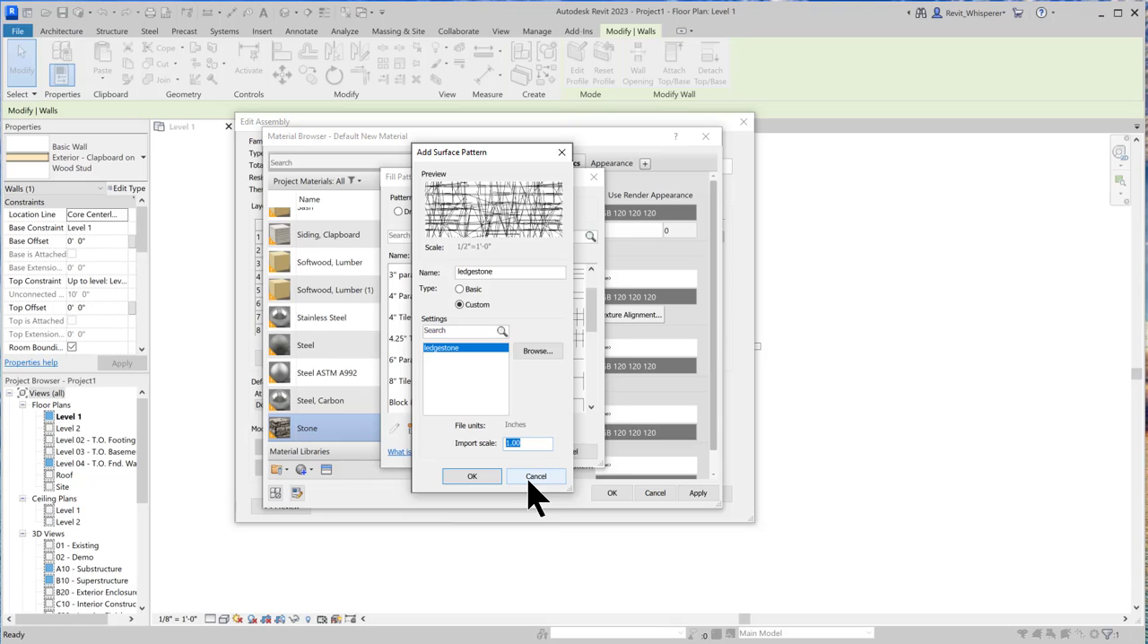
pyautogui.write('12')
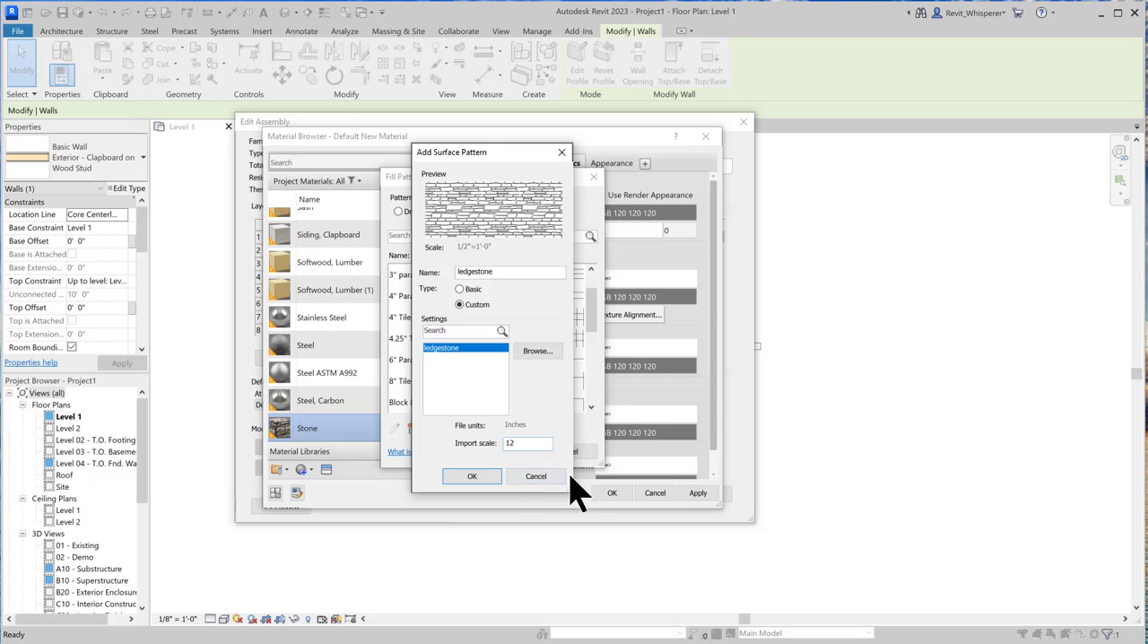
pyautogui.click(473, 477)
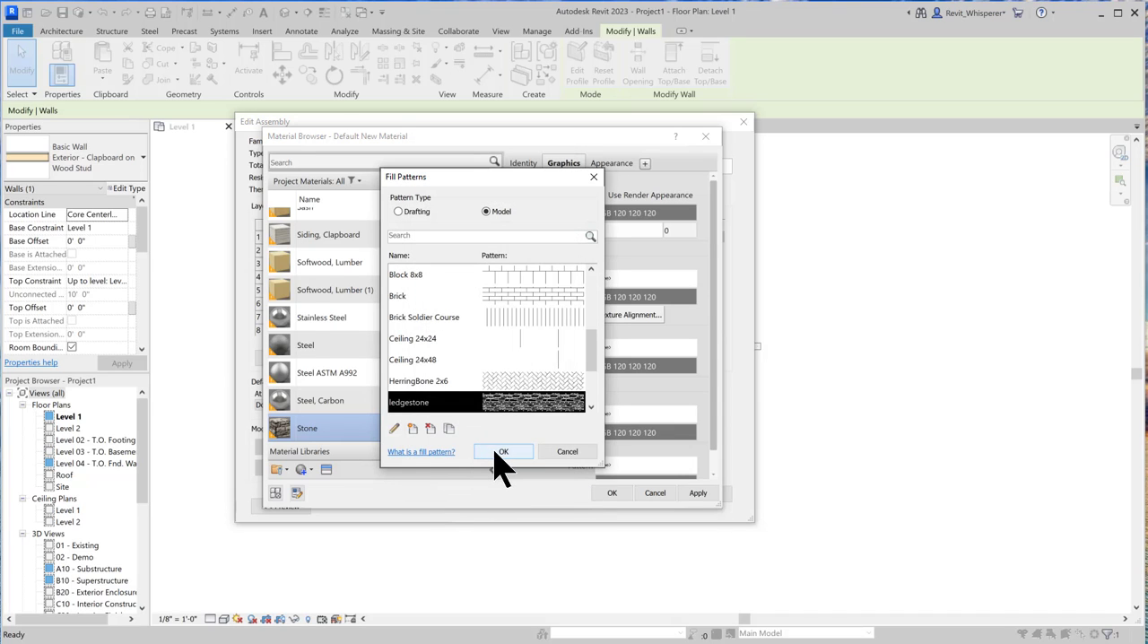
pyautogui.click(495, 453)
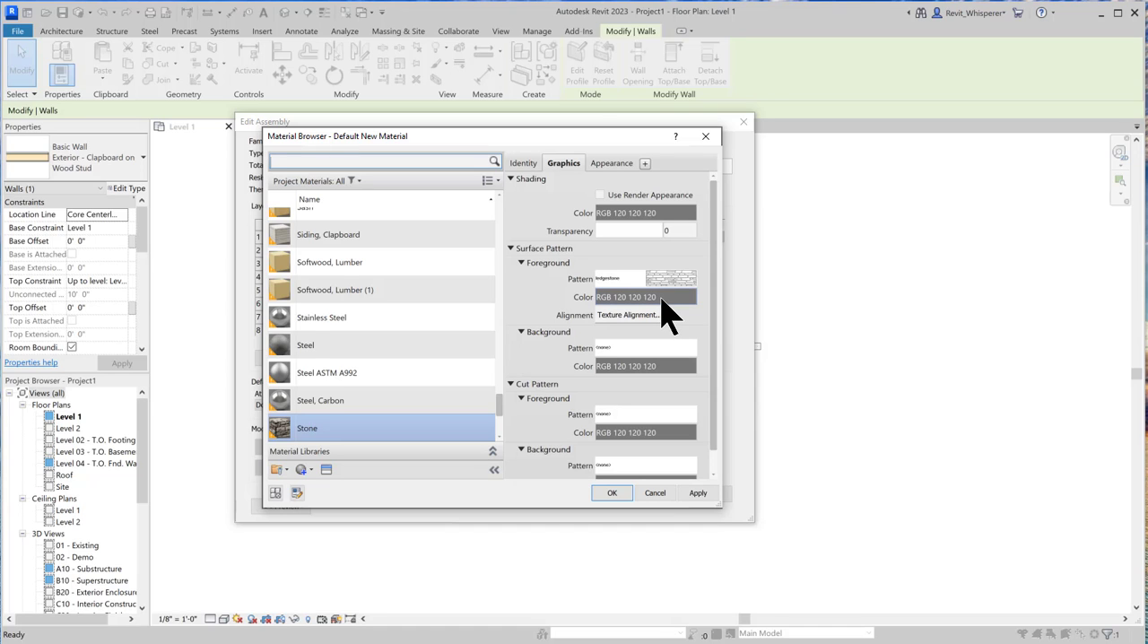
# Accept the Stone material, the wall assembly and the type properties to apply Exterior - Stone on Wood Stud to the selected wall
pyautogui.click(610, 496)
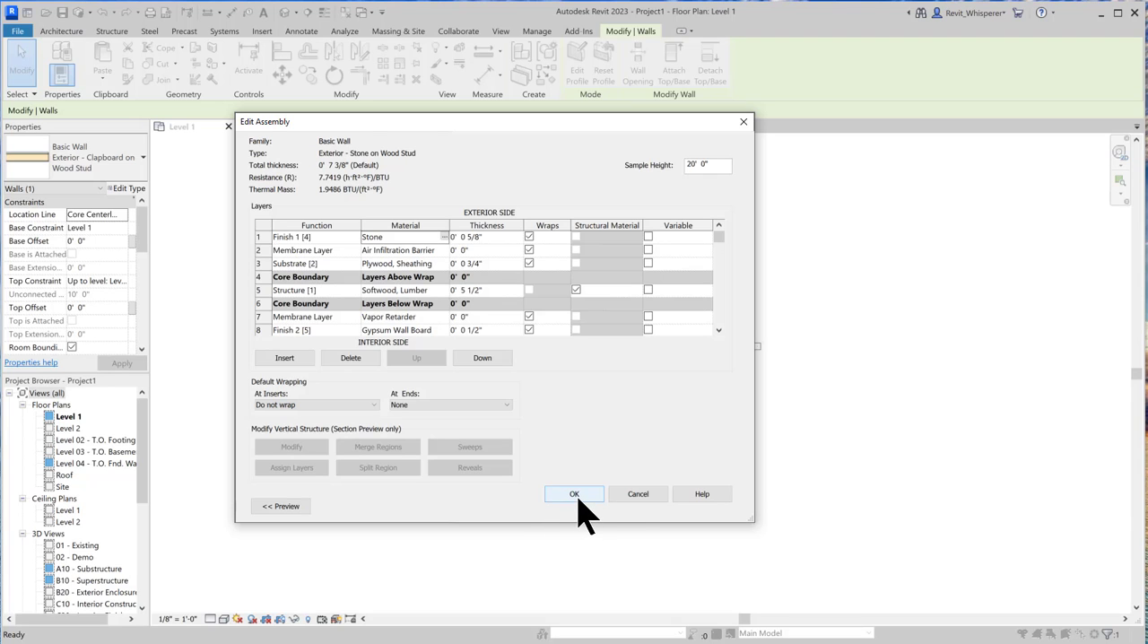
pyautogui.click(579, 502)
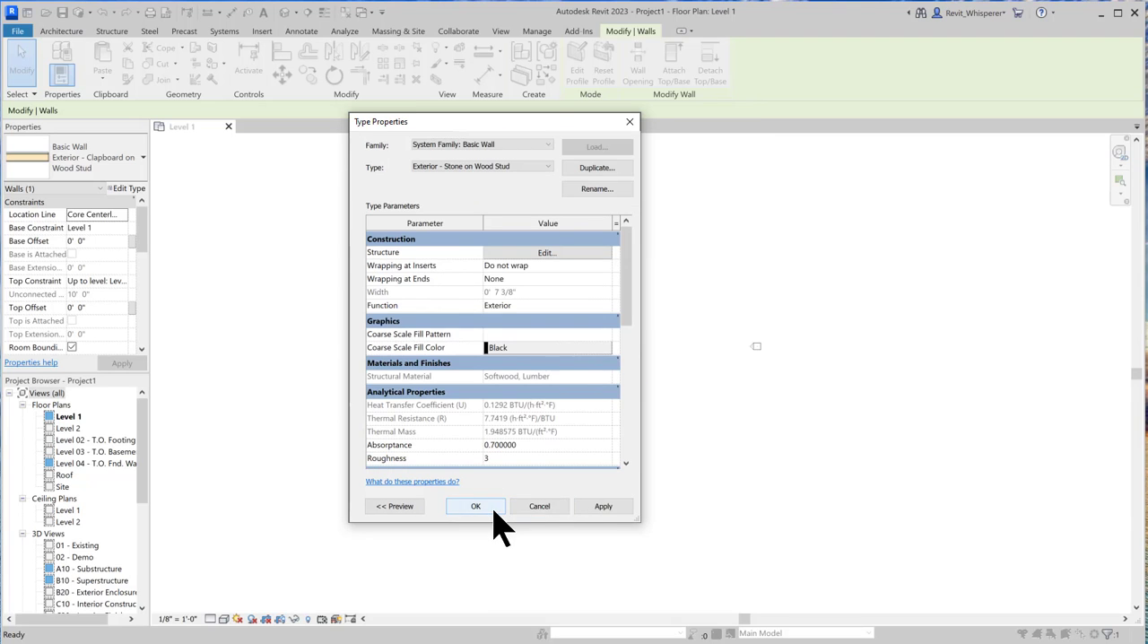
pyautogui.click(495, 513)
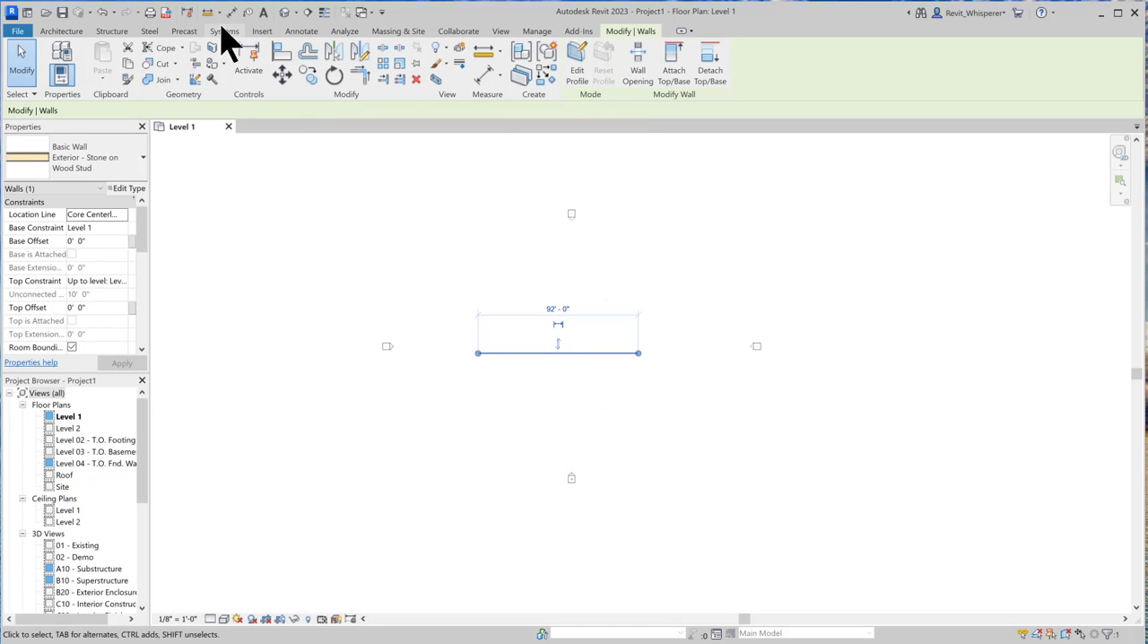
# Open the default 3D view, set its visual style to Realistic, and inspect the wall's exterior stone face
pyautogui.click(284, 13)
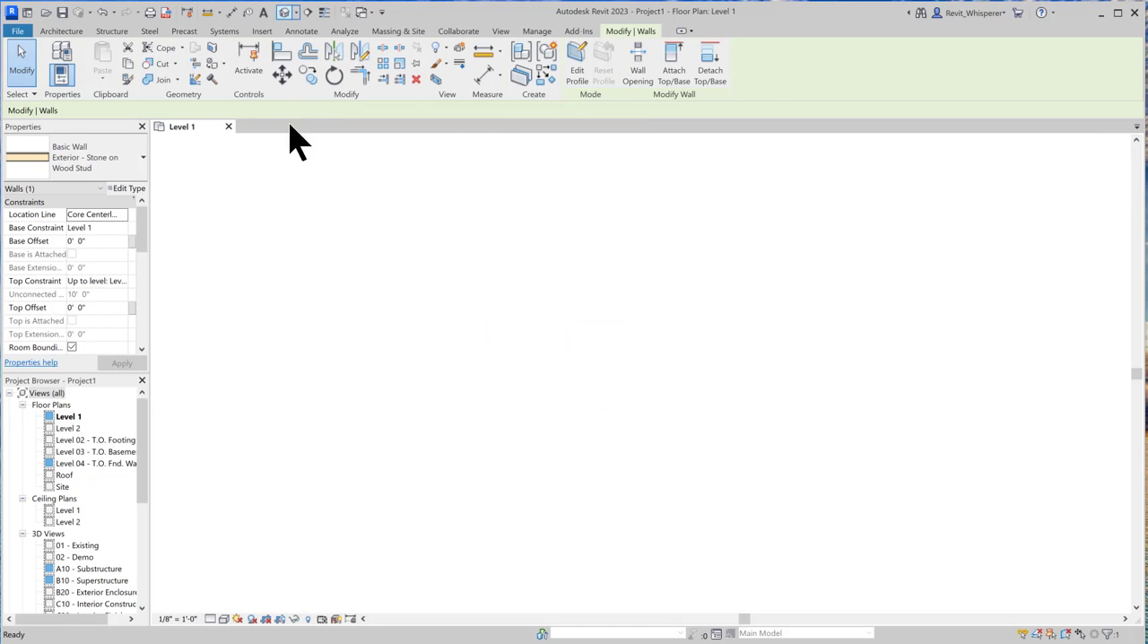
pyautogui.scroll(5, 619, 407)
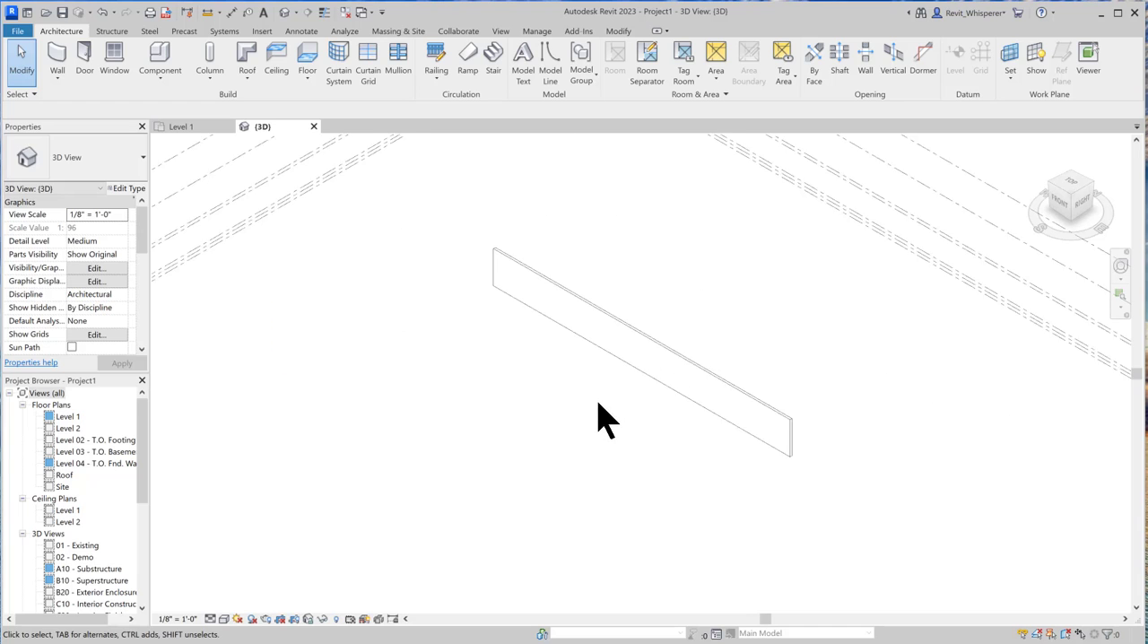
pyautogui.click(226, 621)
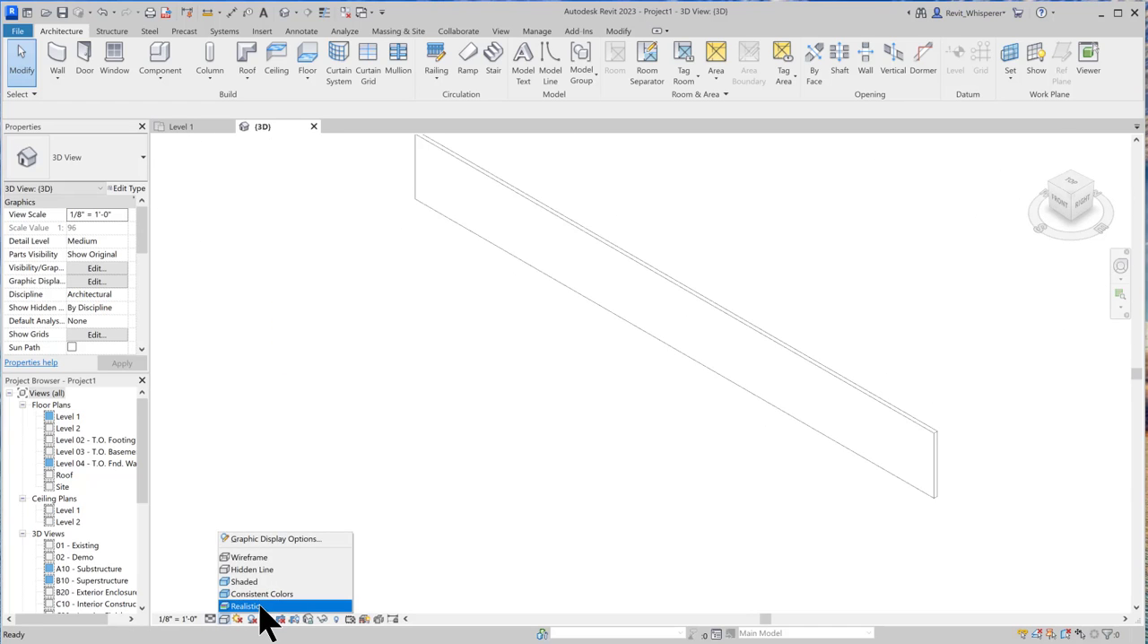
pyautogui.click(269, 606)
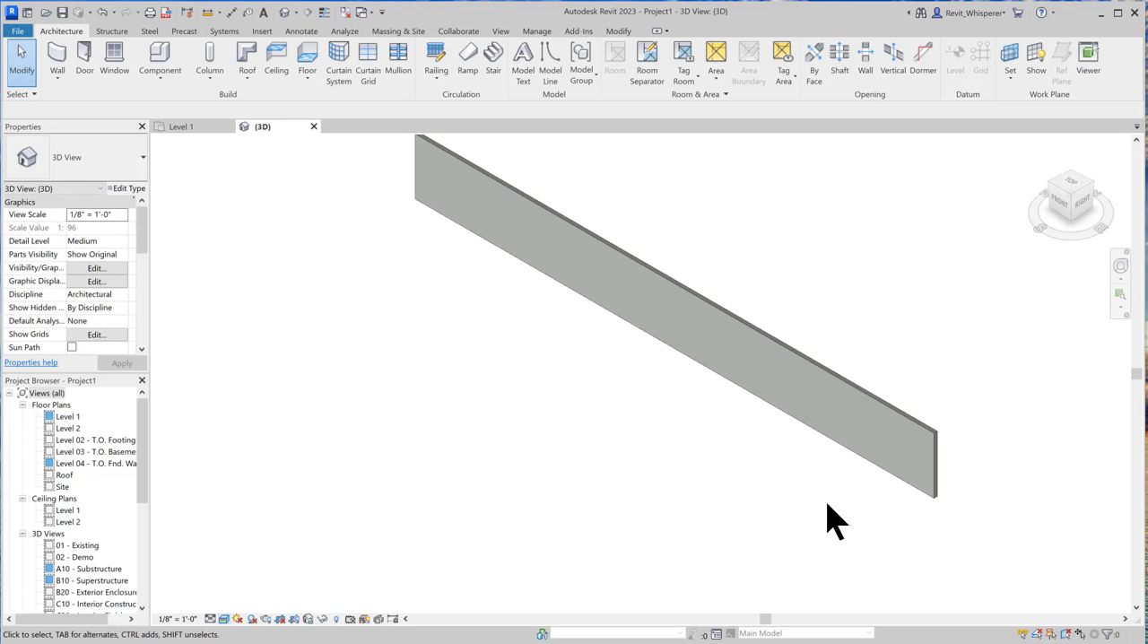
pyautogui.keyDown('shift'); pyautogui.moveTo(828, 507); pyautogui.dragTo(559, 446, button='middle'); pyautogui.keyUp('shift')
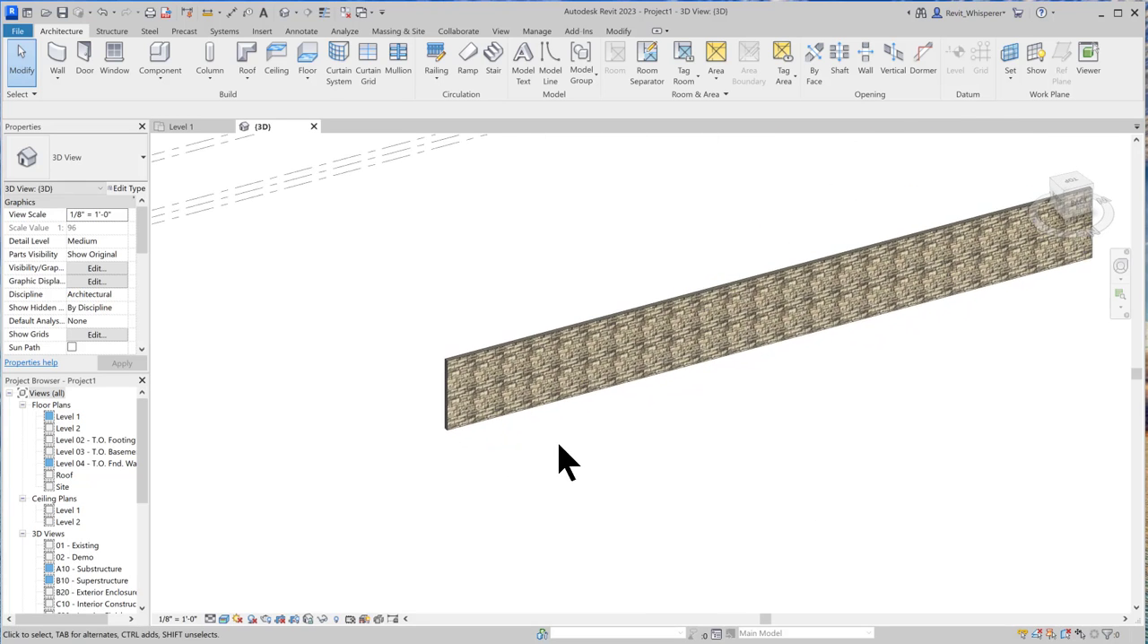
pyautogui.scroll(2, 559, 449)
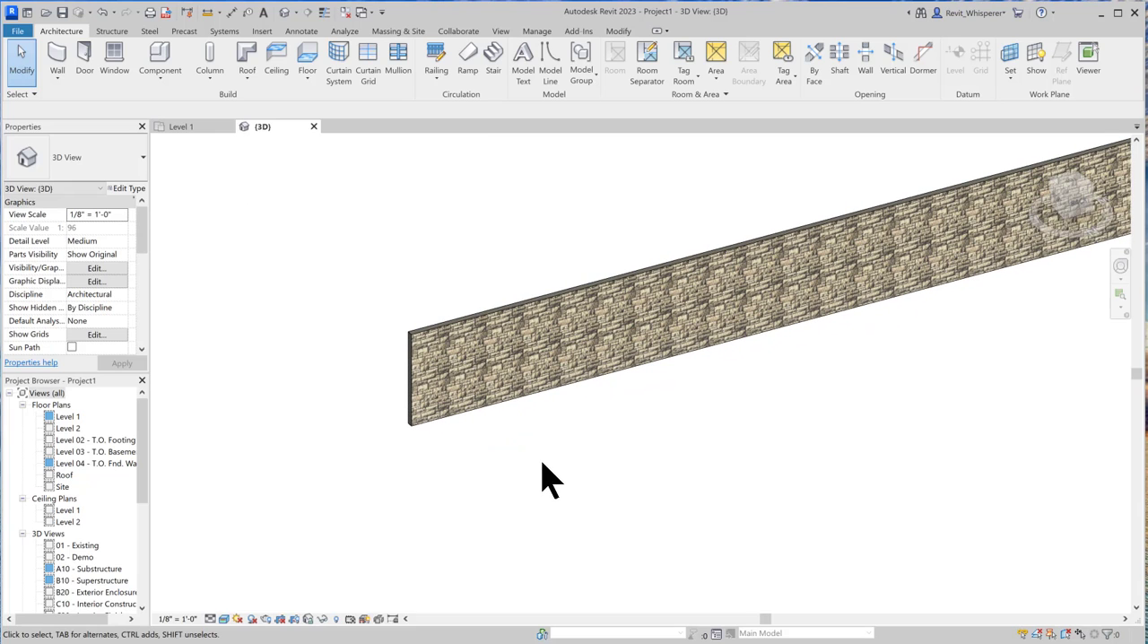